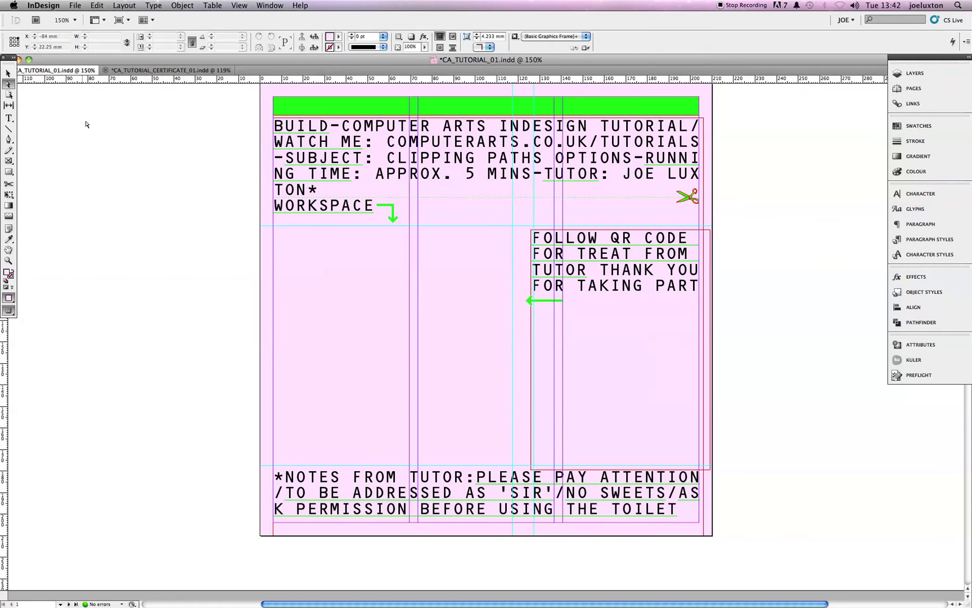
Step: Place BUILD_QR.png as a square frame in the empty area below 'Workspace'
left_click(78, 9)
left_click(84, 151)
double_click(232, 125)
left_click_drag(273, 226, 508, 460)
Step: Deselect the QR code and view the page in Preview mode without guides
key("v")
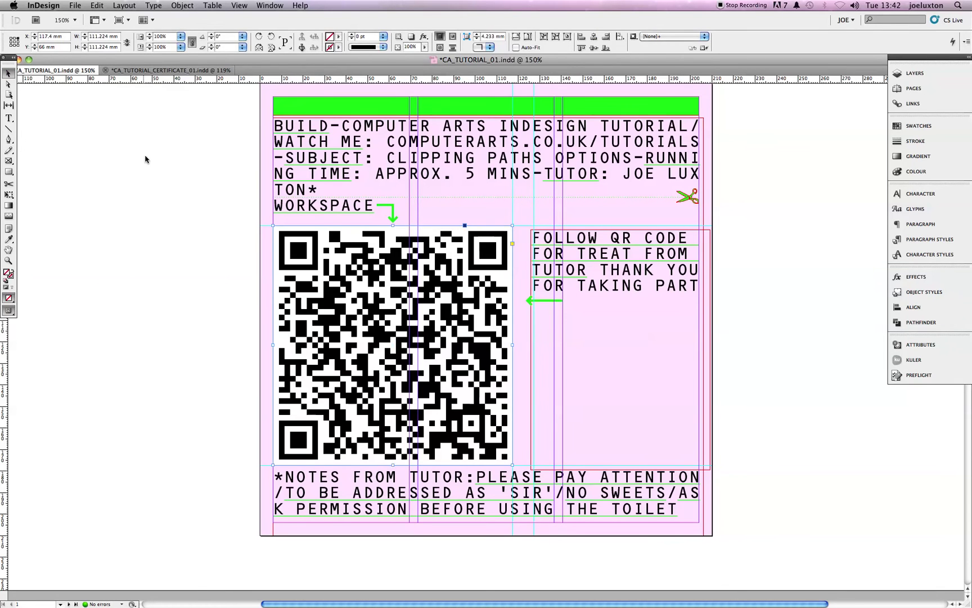
left_click(145, 160)
key("w")
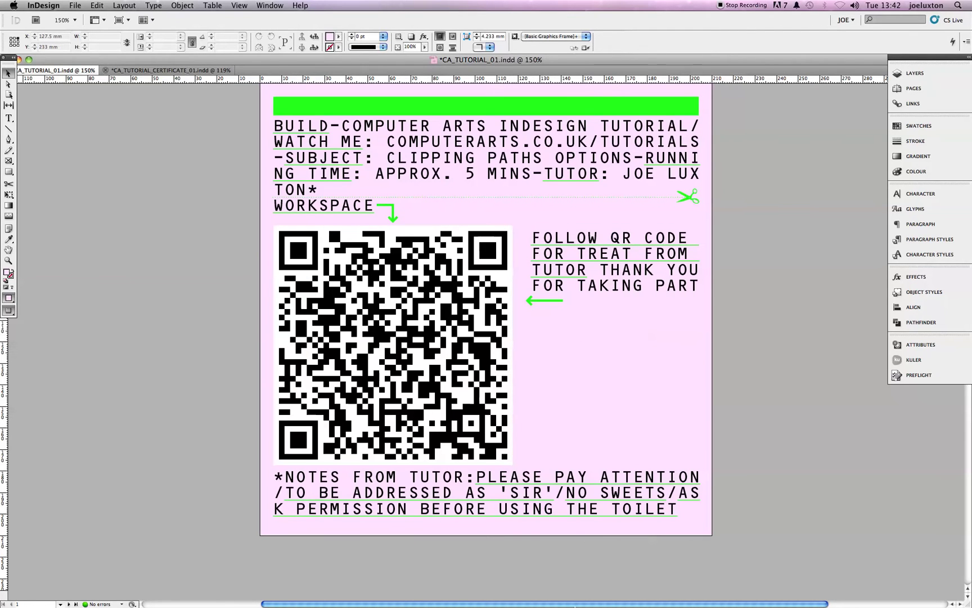
mouse_move(568, 596)
Step: Give the QR code frame a Detect Edges clipping path with live preview on
left_click(463, 316)
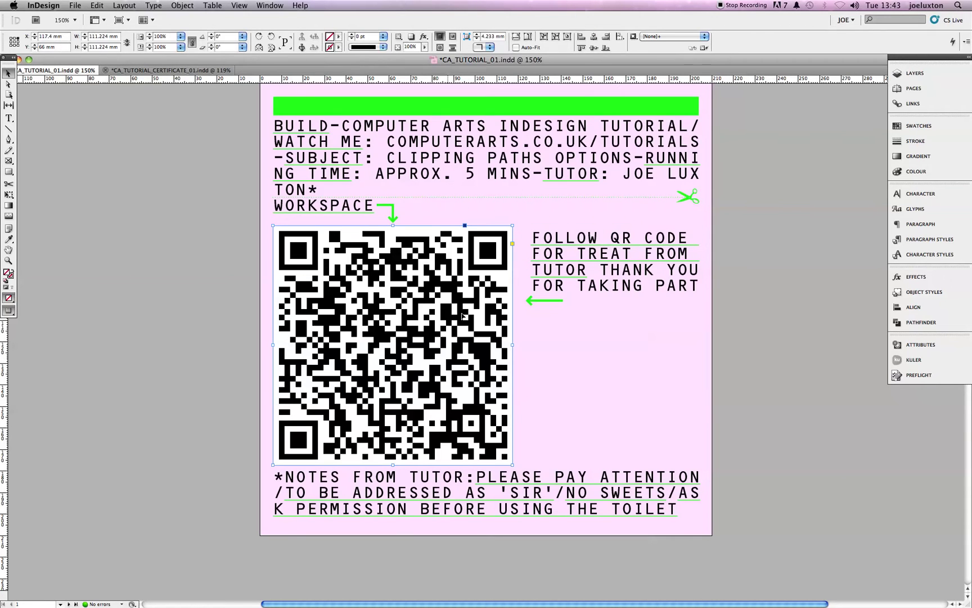
left_click(181, 5)
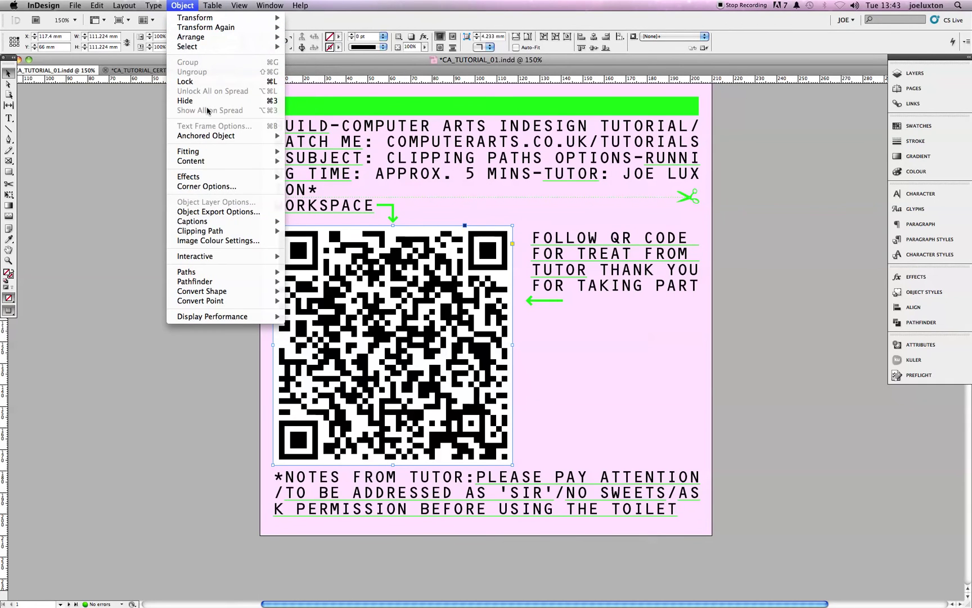
mouse_move(212, 236)
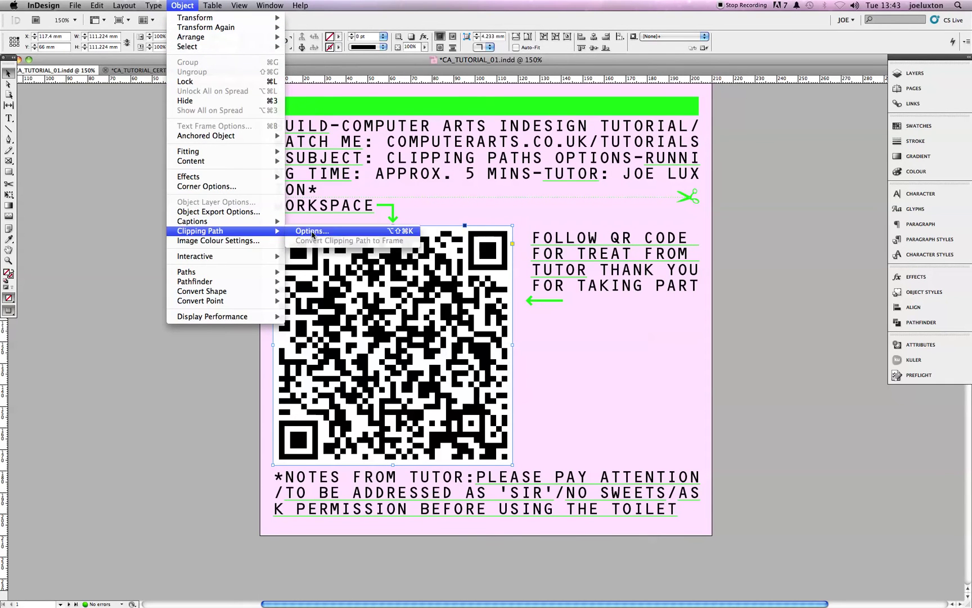
left_click(313, 231)
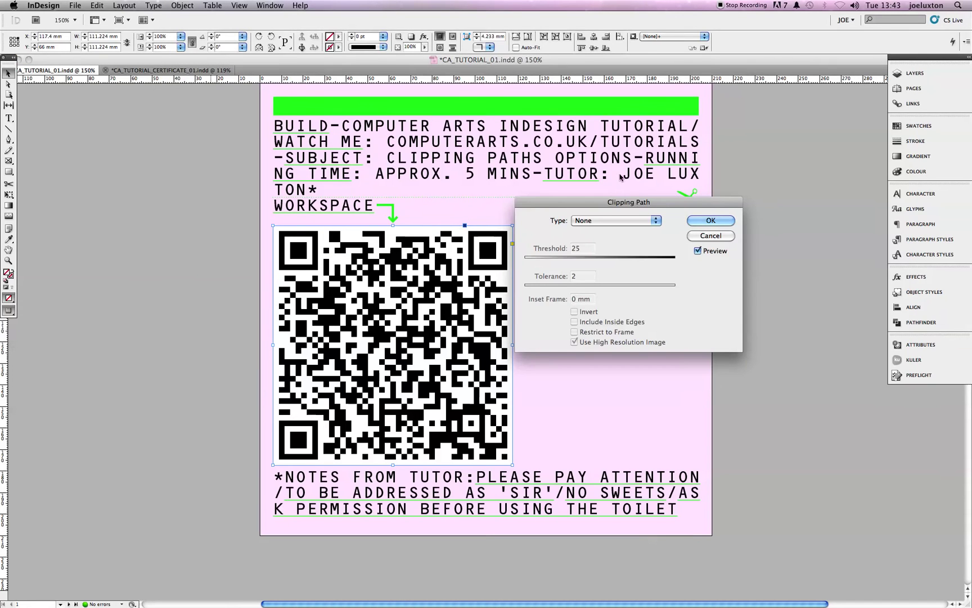
left_click_drag(632, 202, 634, 178)
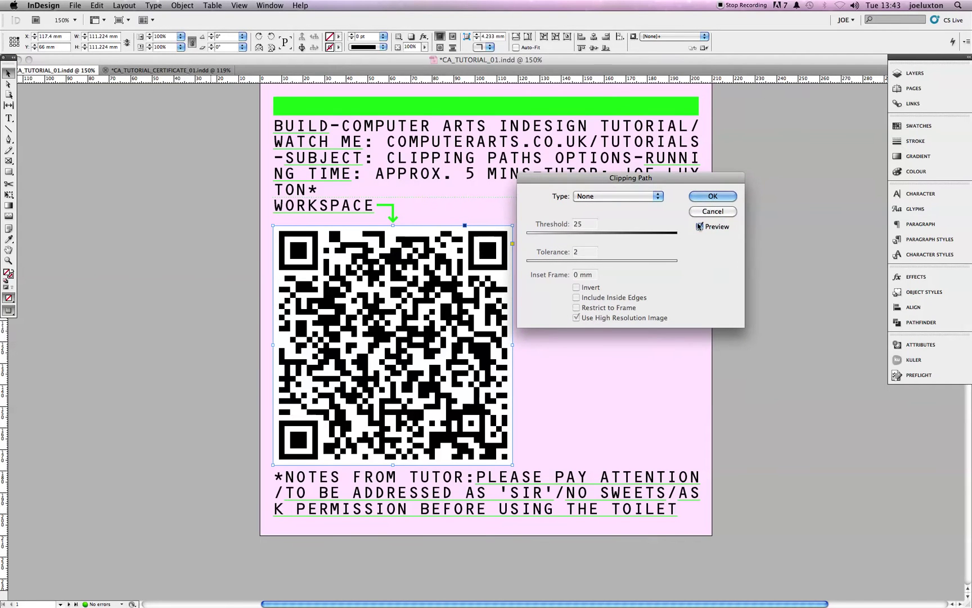
left_click(701, 227)
left_click(700, 226)
left_click(657, 197)
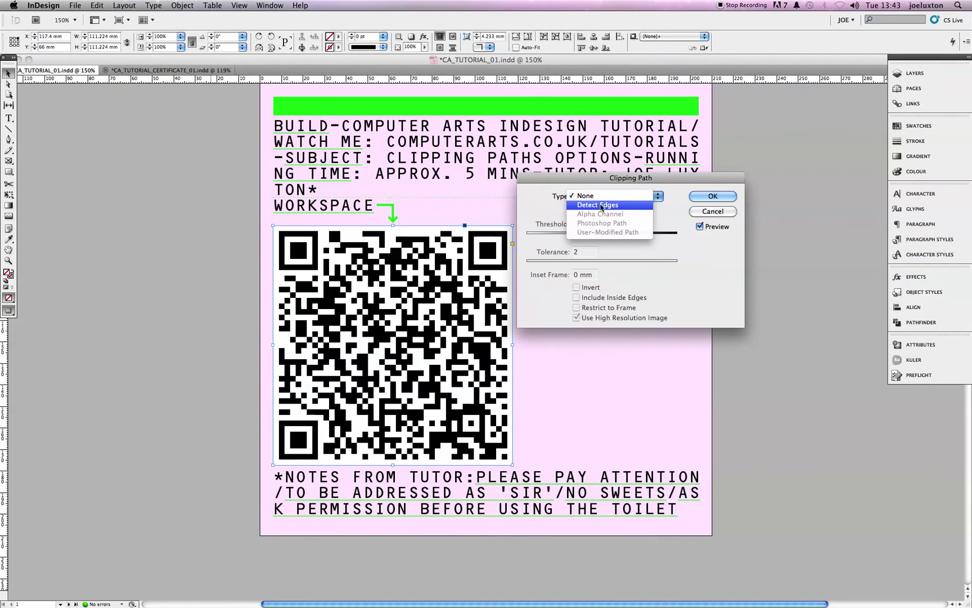
left_click(606, 206)
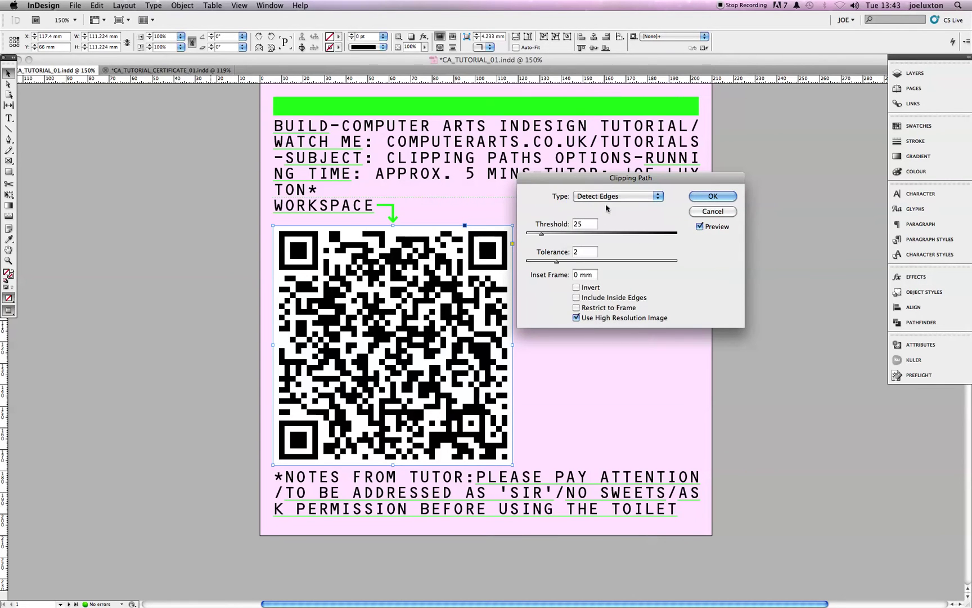
left_click(659, 196)
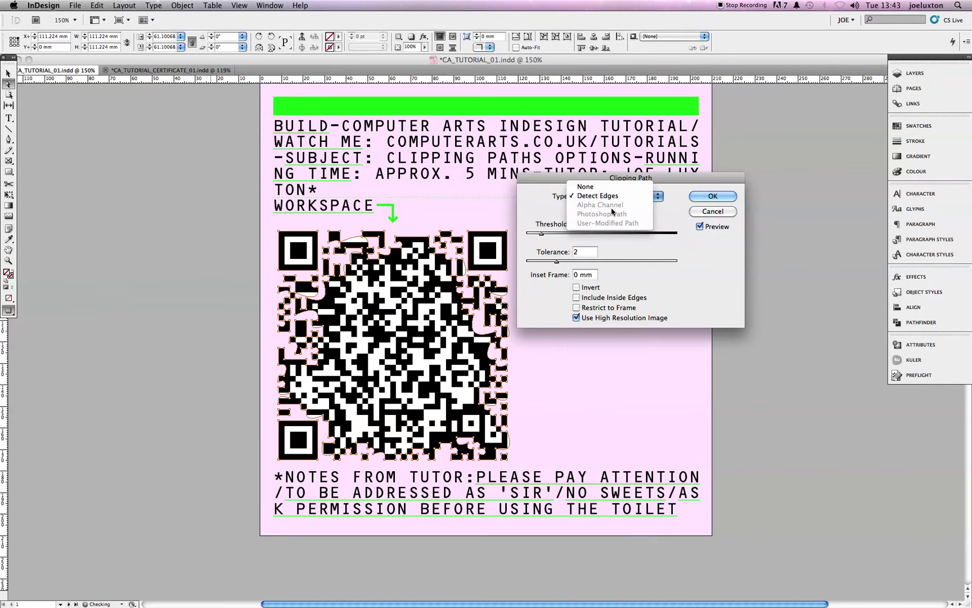
Step: Adjust the Detect Edges sliders to threshold 82 and tolerance 0
left_click(636, 178)
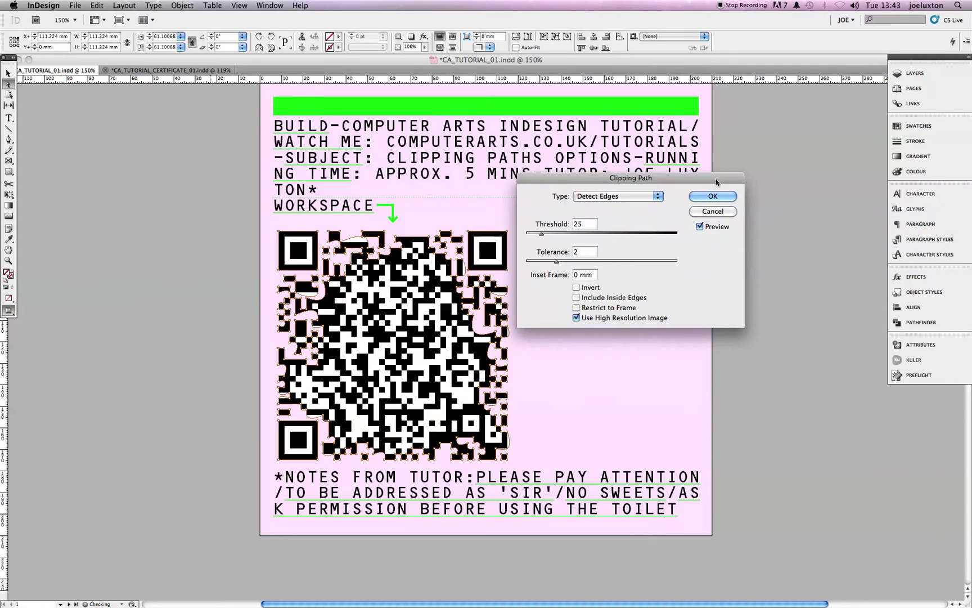
left_click_drag(679, 176, 692, 151)
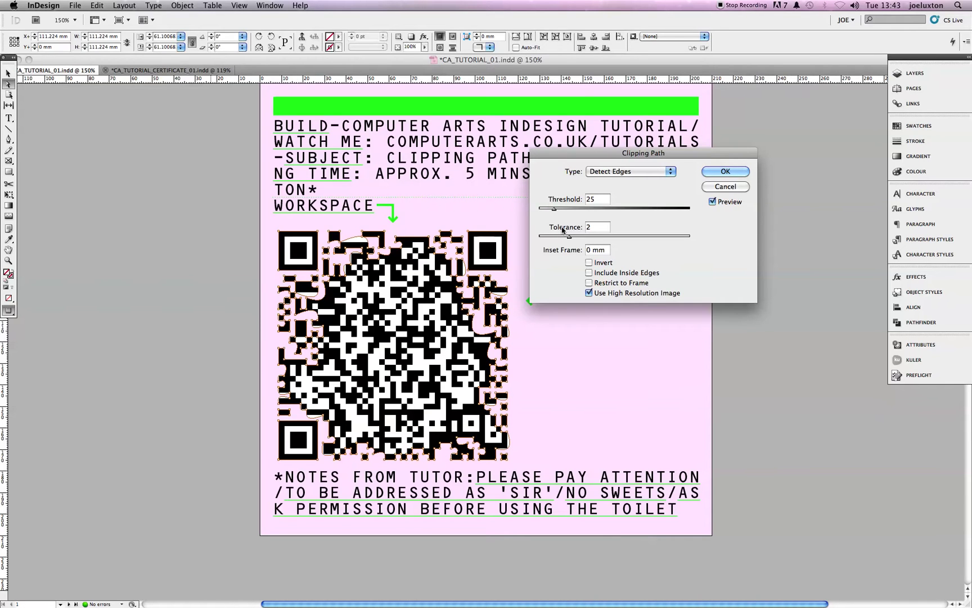
left_click_drag(554, 209, 612, 216)
left_click_drag(619, 206, 589, 212)
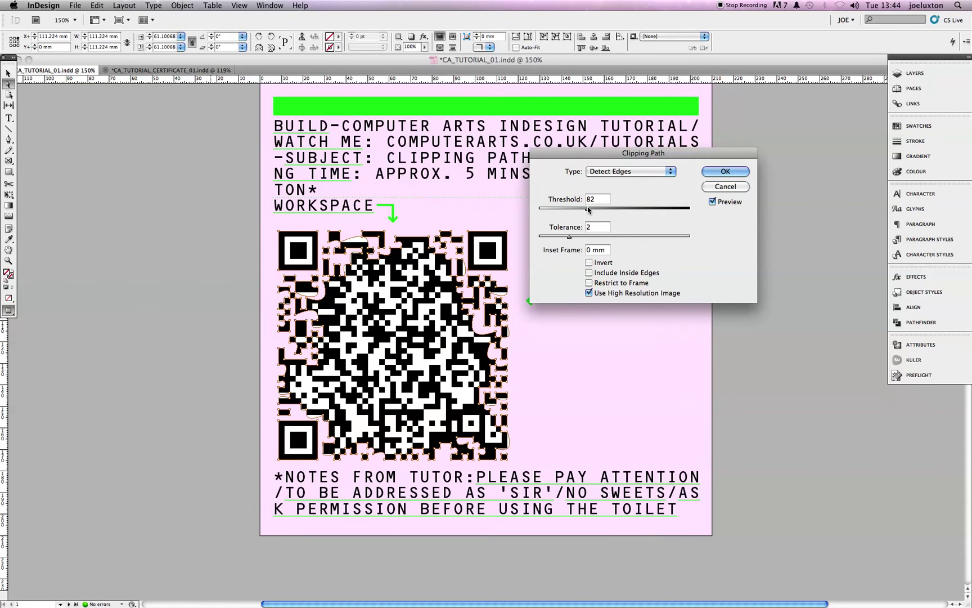
left_click_drag(575, 153, 555, 124)
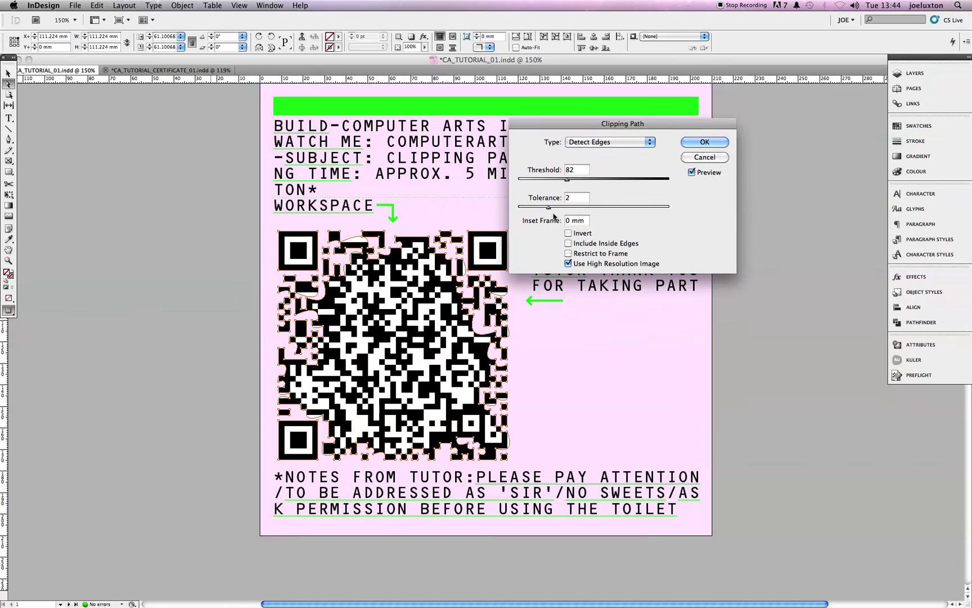
left_click_drag(550, 209, 609, 207)
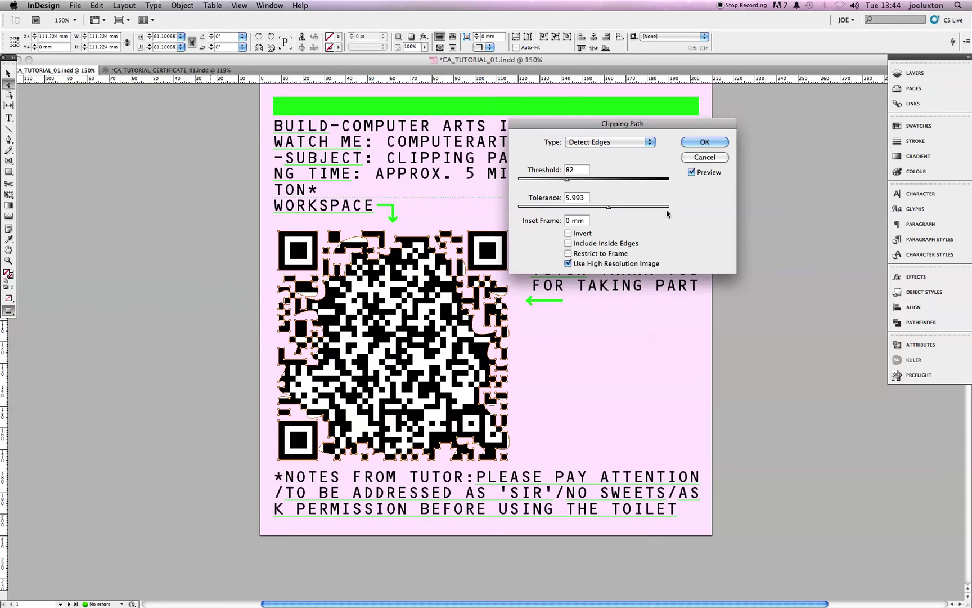
left_click_drag(610, 210, 487, 201)
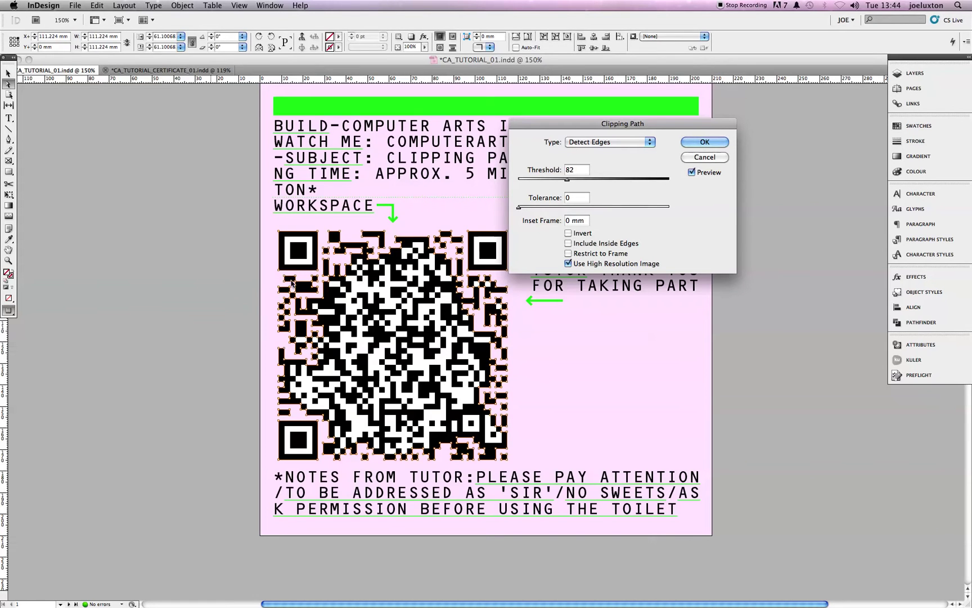
left_click_drag(623, 124, 634, 236)
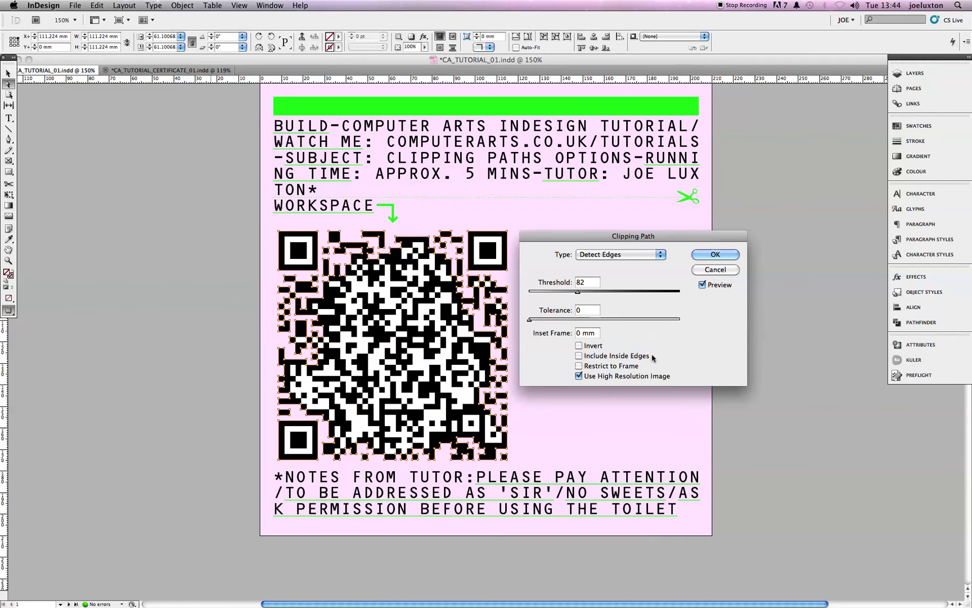
Step: Turn on Include Inside Edges and try Invert, then switch Invert back off
left_click(579, 357)
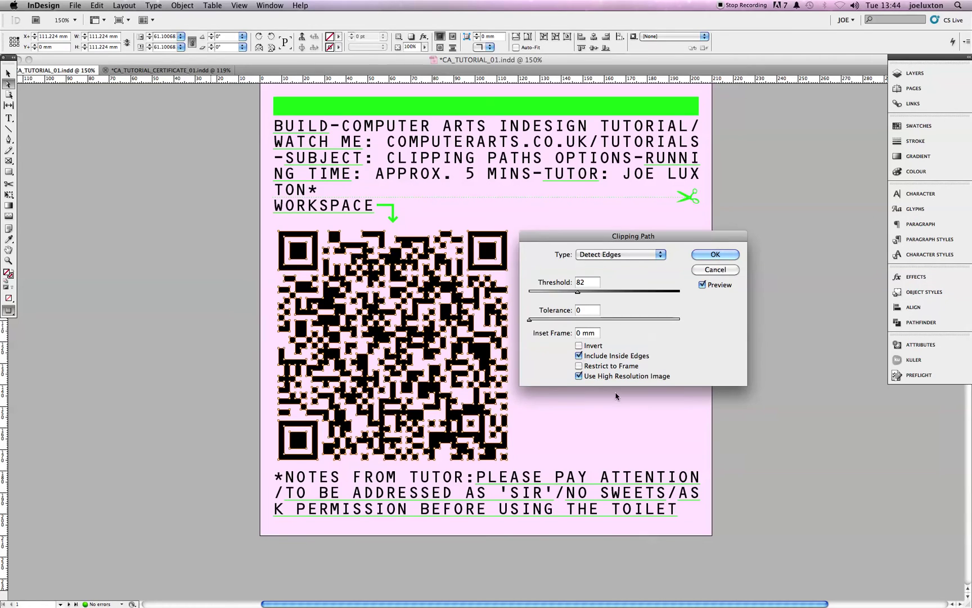
left_click_drag(555, 241, 557, 204)
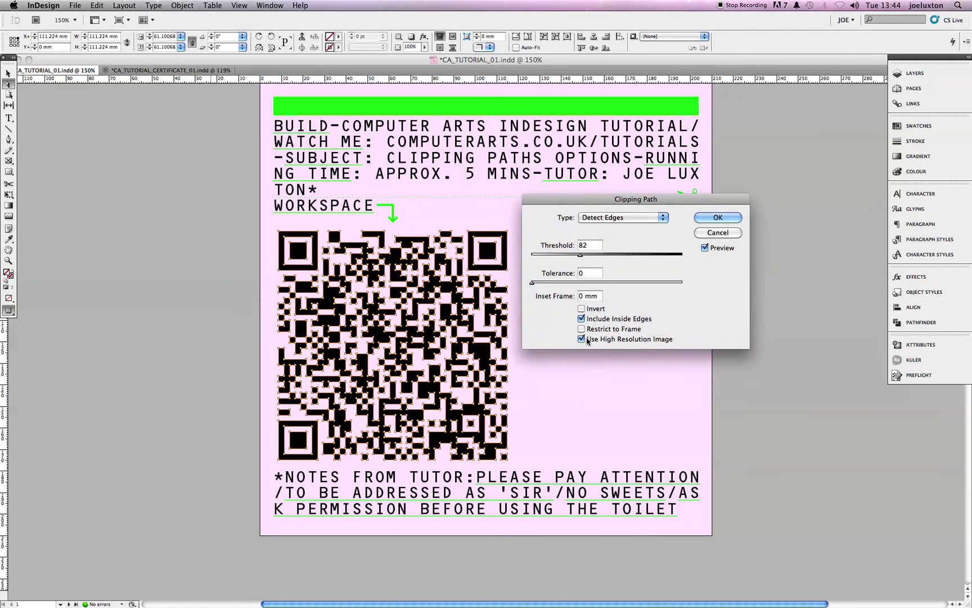
left_click(581, 309)
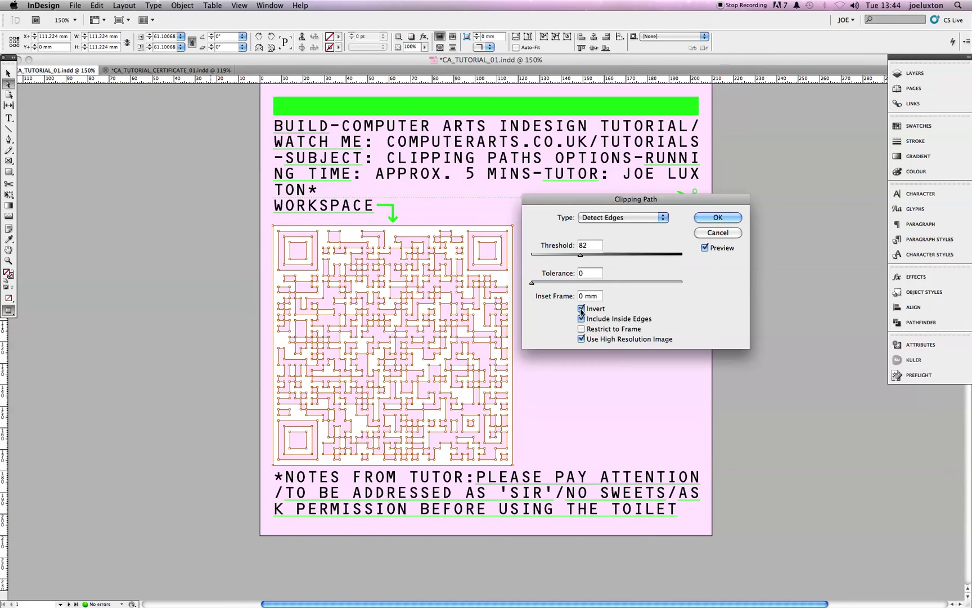
left_click(581, 309)
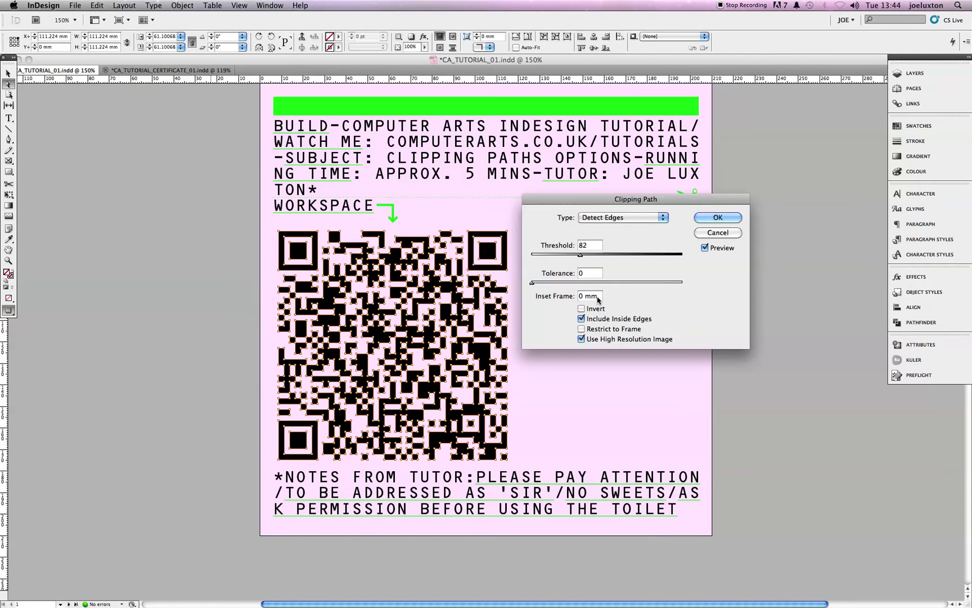
Step: Preview a 2 mm Inset Frame, reset it to 0 mm, and apply the clipping path
left_click(599, 298)
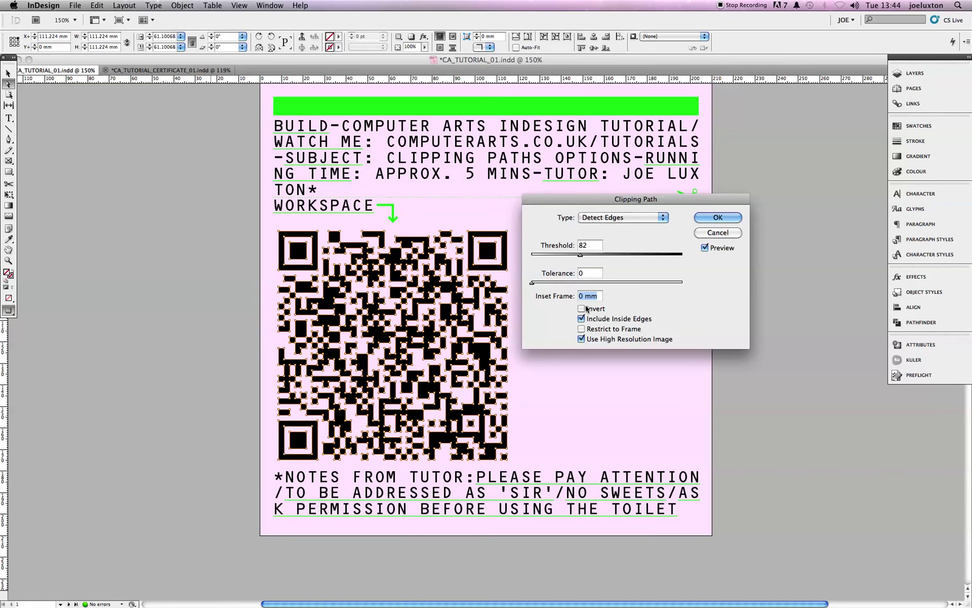
left_click_drag(575, 199, 559, 204)
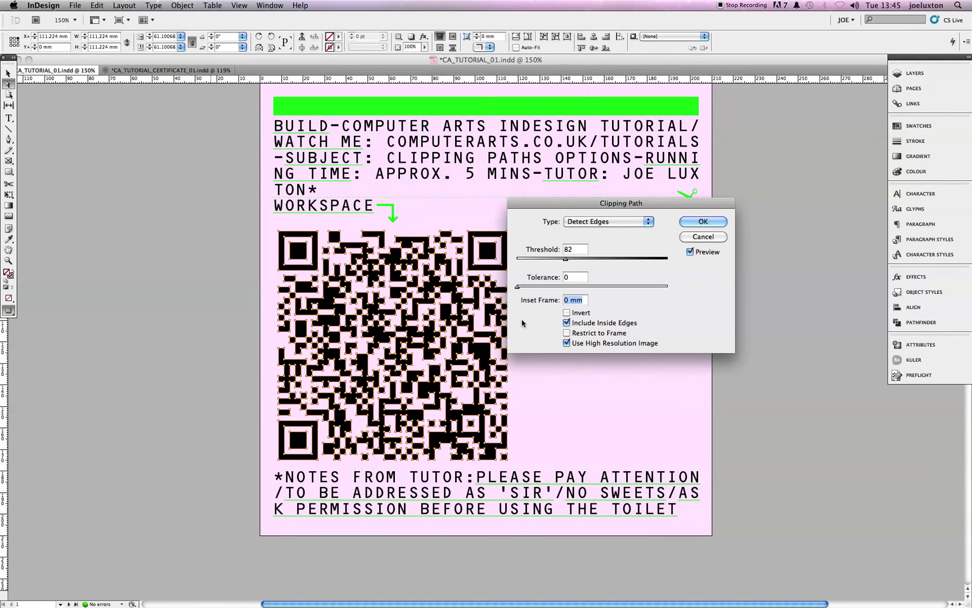
left_click_drag(524, 202, 542, 225)
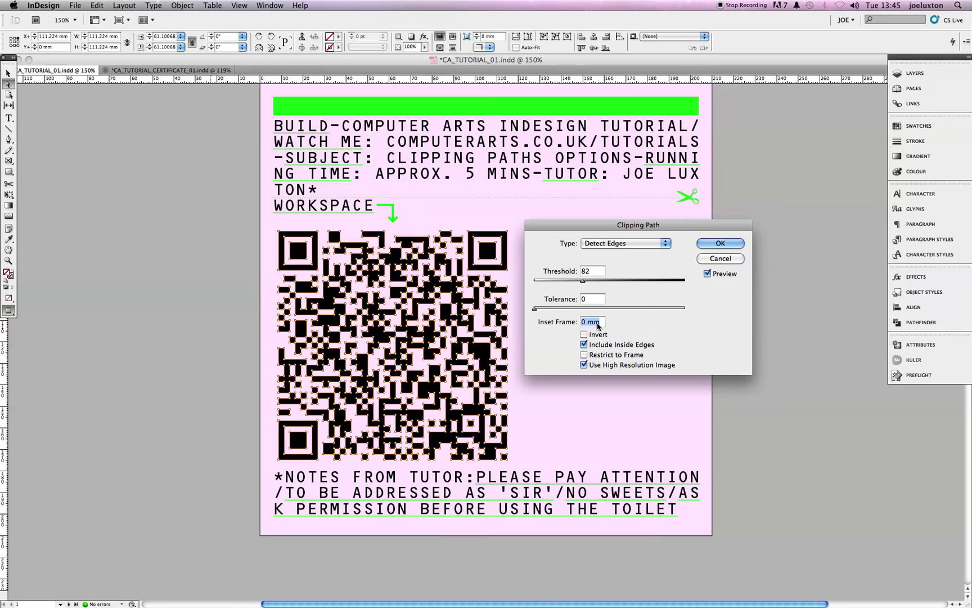
type("2")
key("Tab")
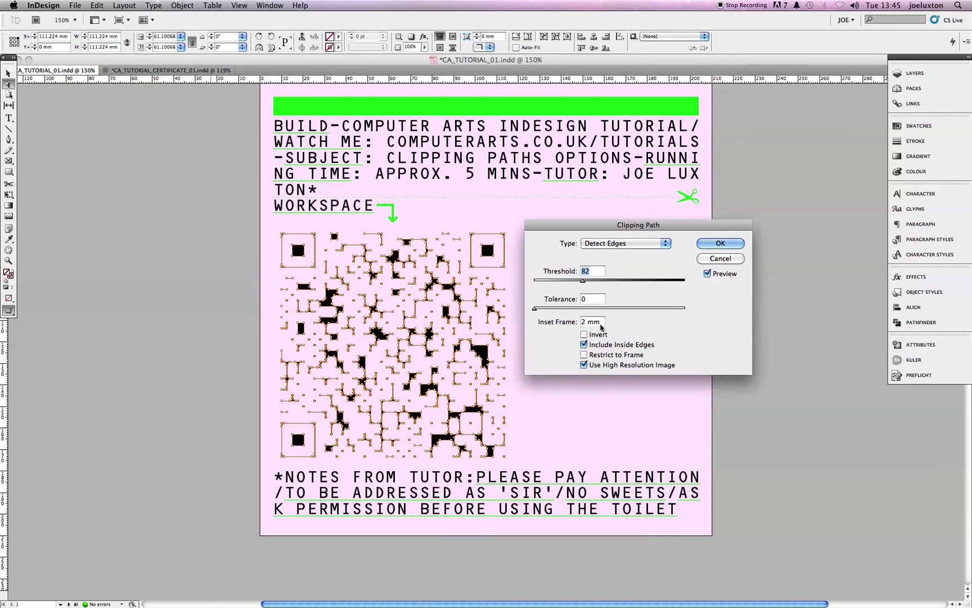
triple_click(601, 326)
type("0")
key("Tab")
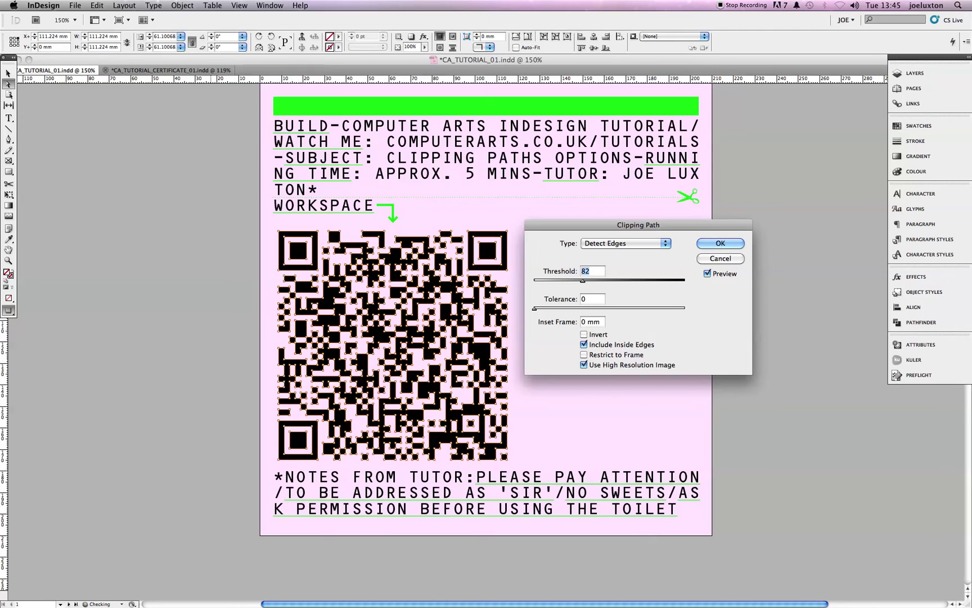
left_click_drag(645, 225, 626, 202)
left_click(698, 221)
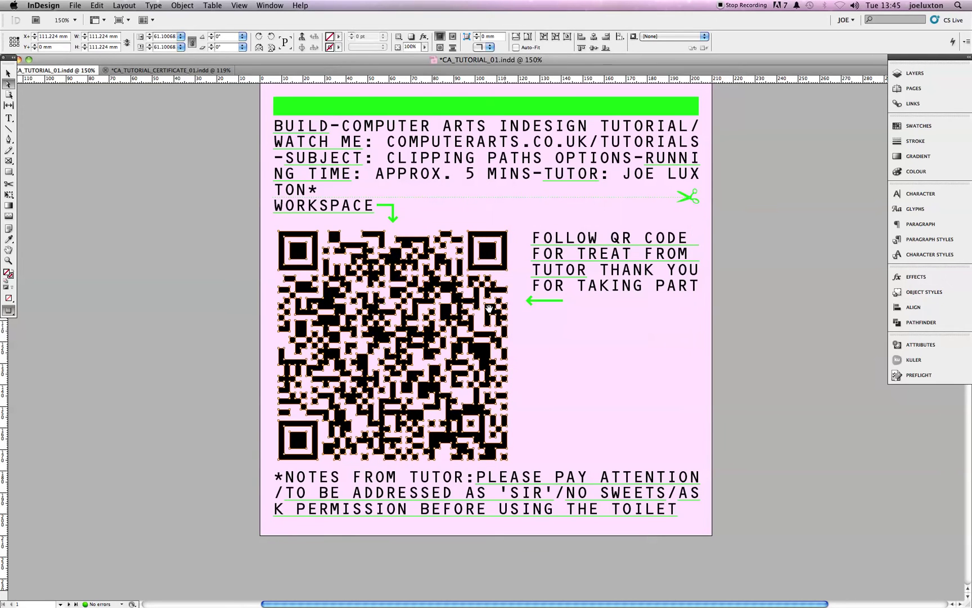
Step: Drag an anchor on the QR code's top-left finder square with Direct Selection
left_click(214, 250)
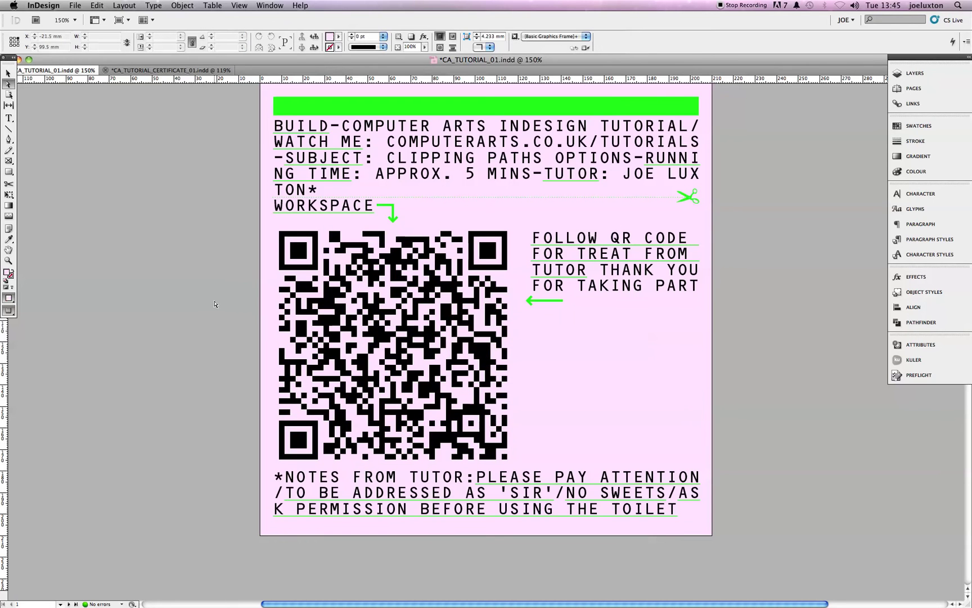
left_click(8, 84)
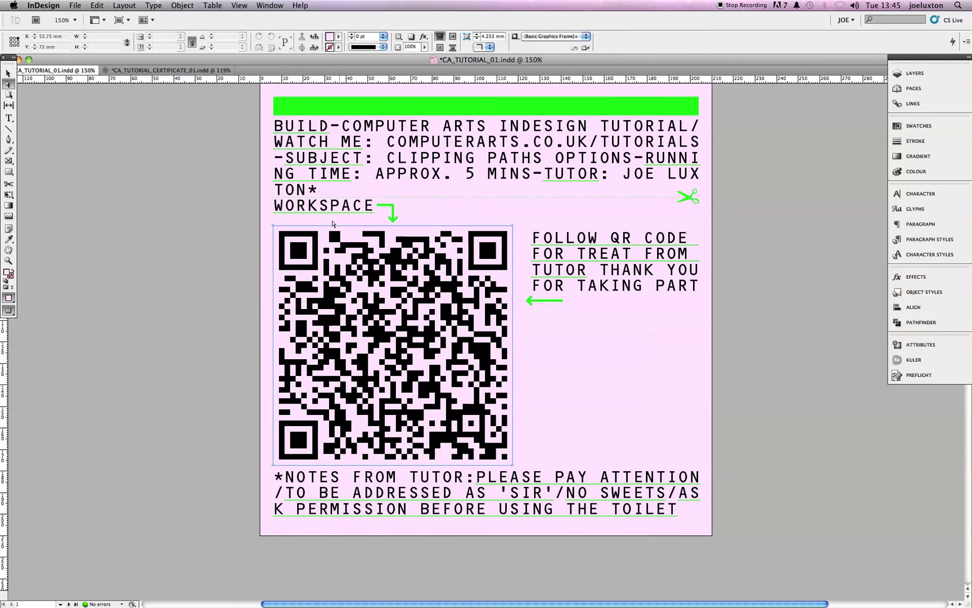
left_click(280, 234)
left_click(280, 235)
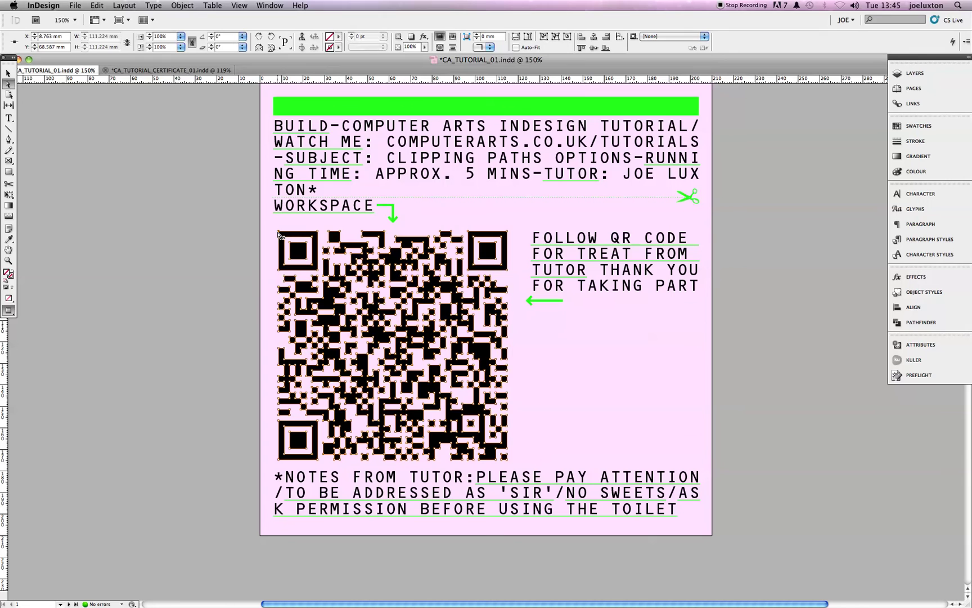
left_click_drag(279, 234, 303, 252)
Step: Undo the corner distortion and return to the Selection tool
left_click(223, 224)
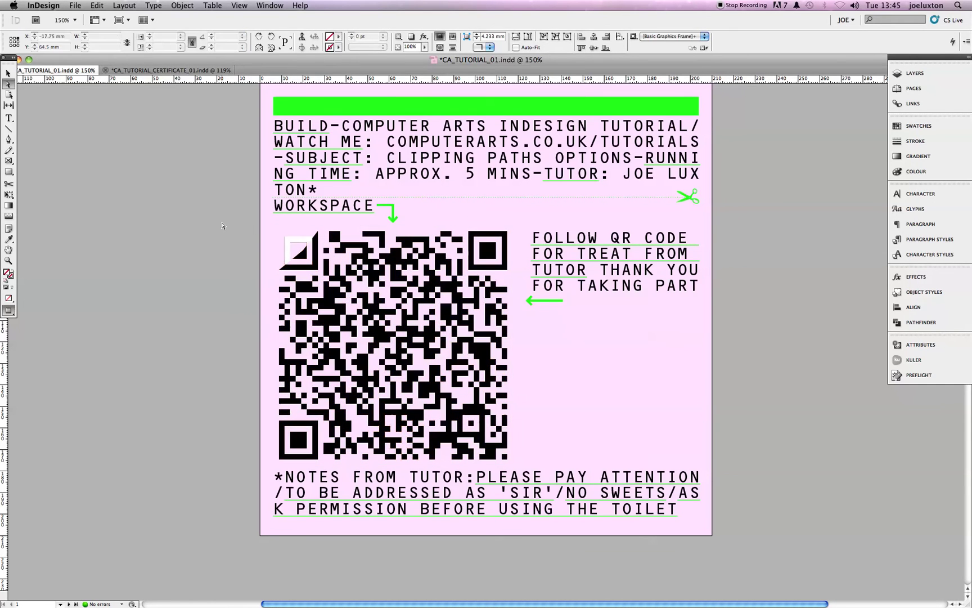
key("super+z")
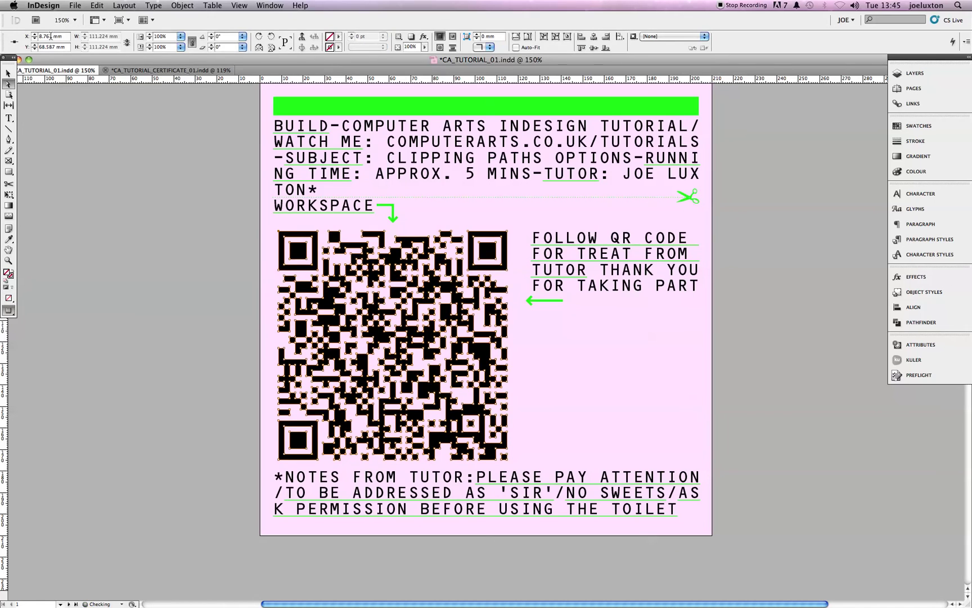
left_click(42, 91)
key("v")
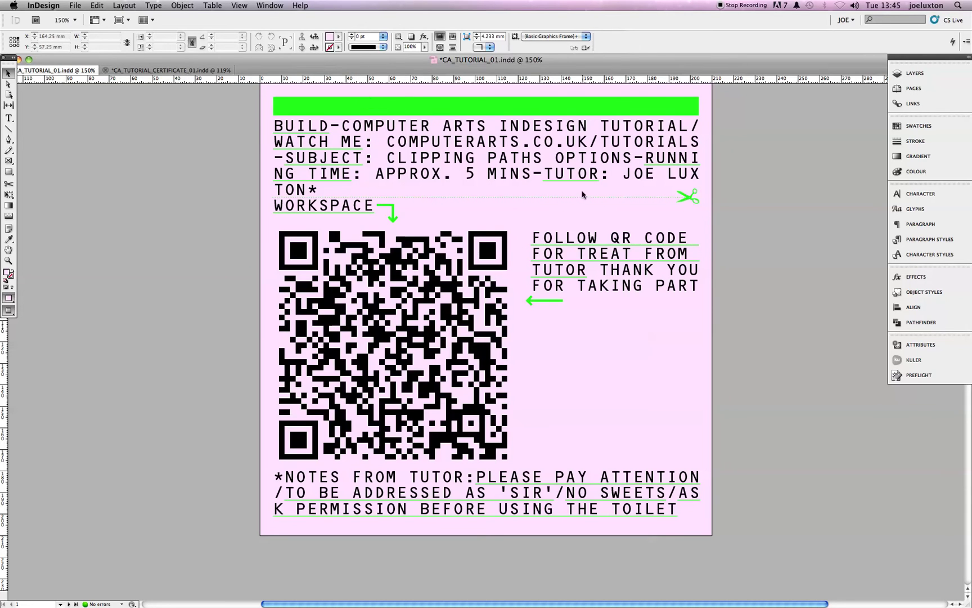
Step: Try the green R=0 G=231 B=0 swatch as the QR frame's fill, then undo it
left_click(915, 126)
left_click(409, 258)
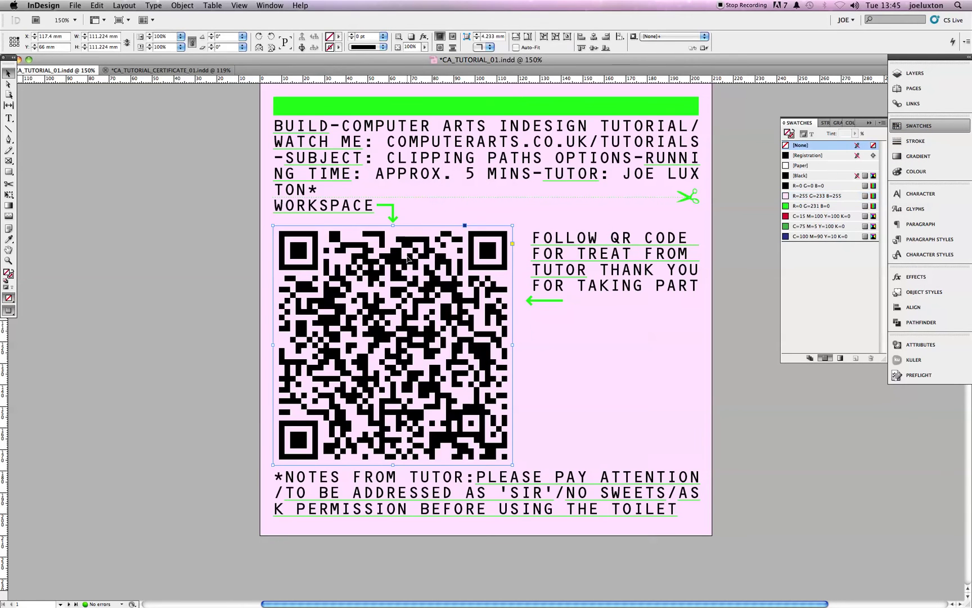
left_click(803, 211)
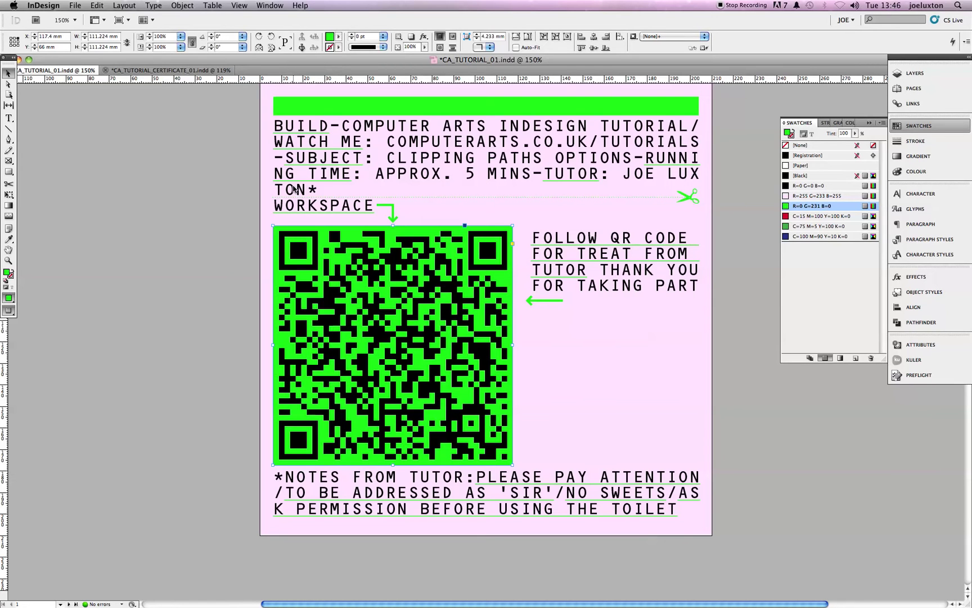
key("slash")
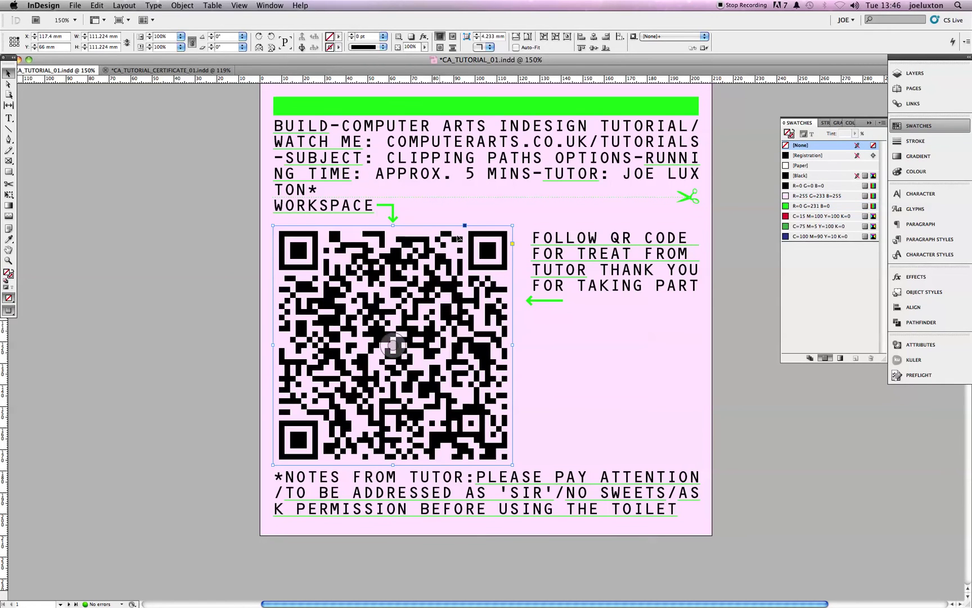
Step: Convert the QR clipping path into the frame and delete the QR image inside it
left_click(185, 5)
mouse_move(249, 234)
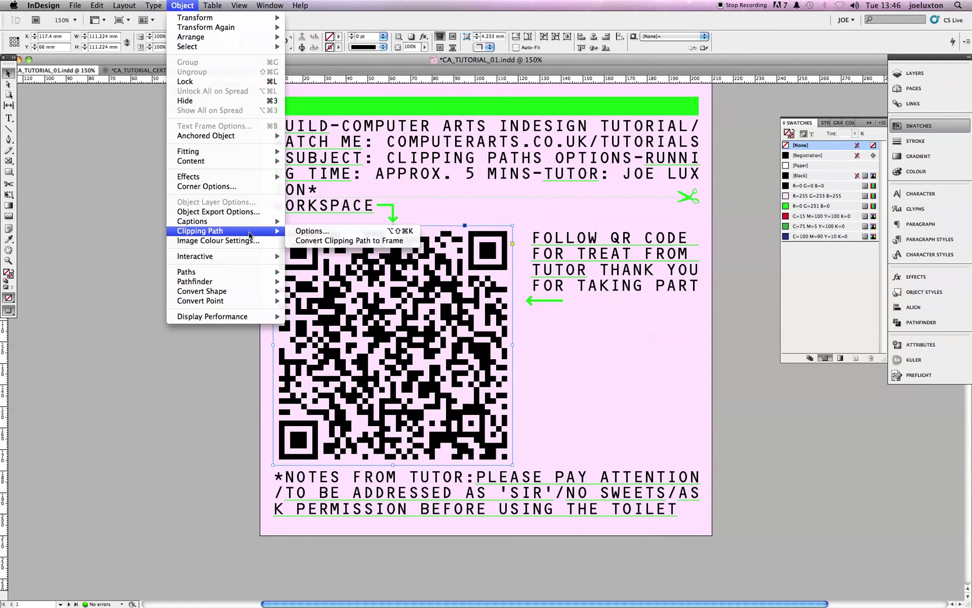
left_click(334, 246)
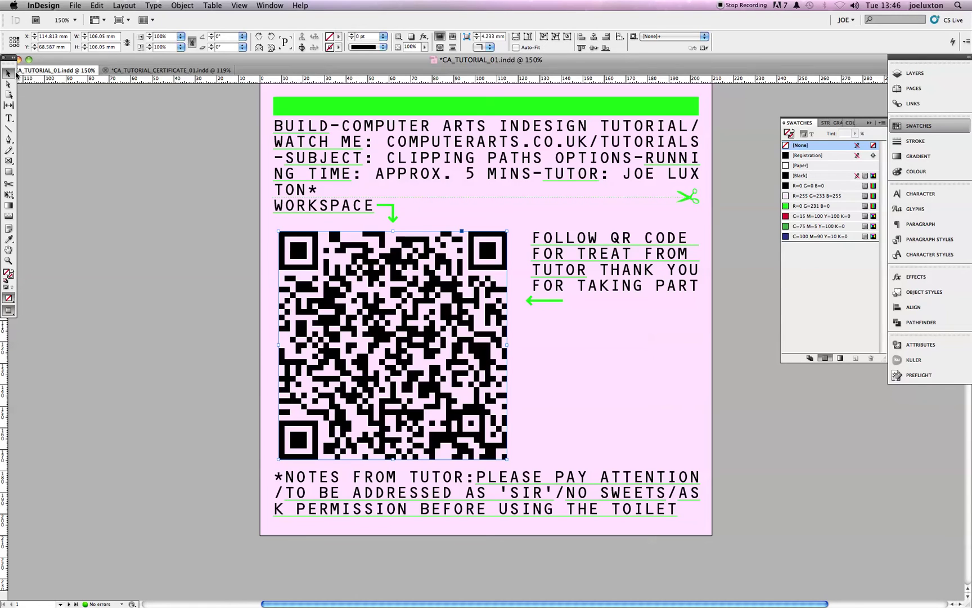
left_click(392, 345)
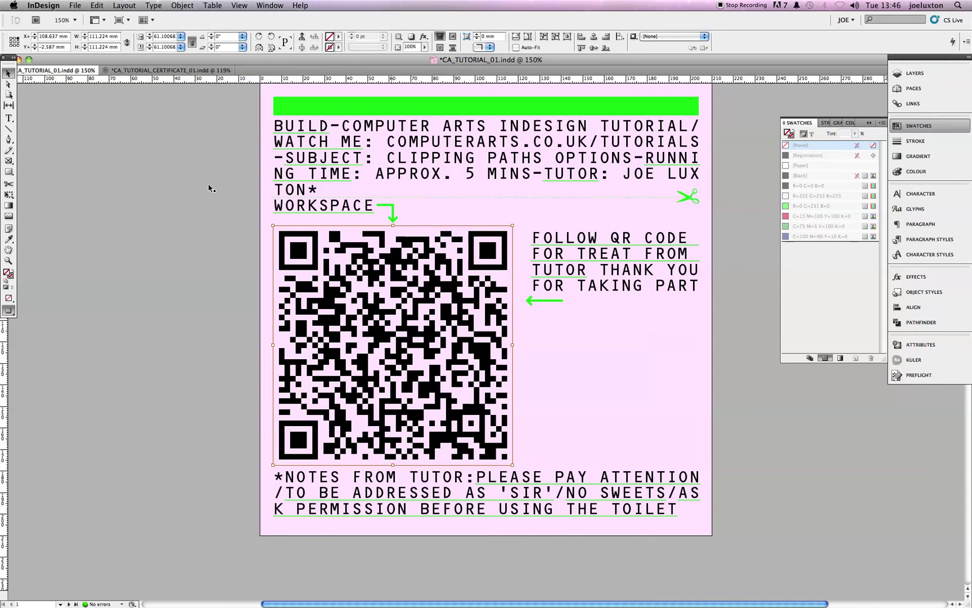
key("Delete")
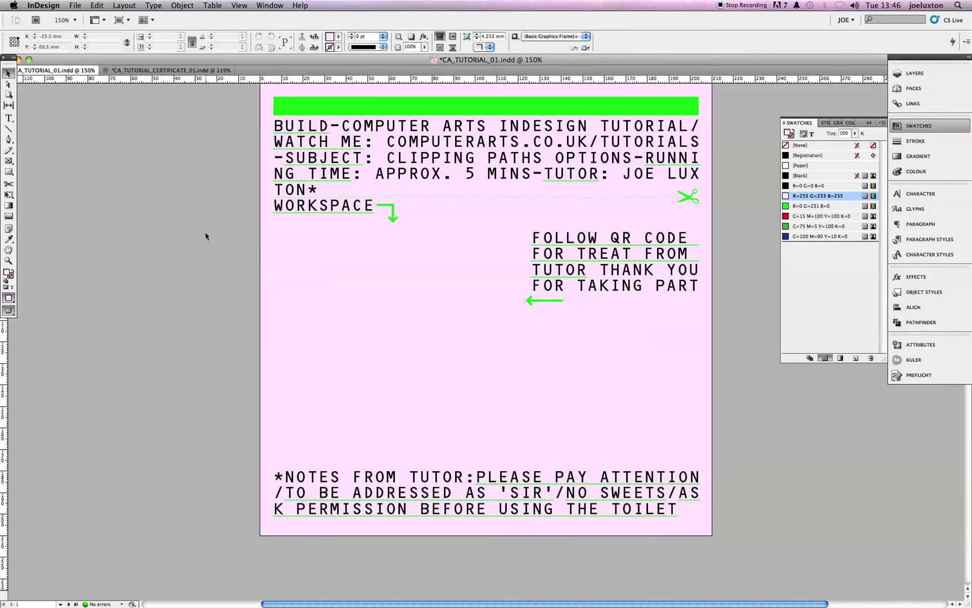
Step: Fill the empty QR-shaped frame with green R=0 G=231 B=0, then deselect it
left_click_drag(216, 240, 449, 401)
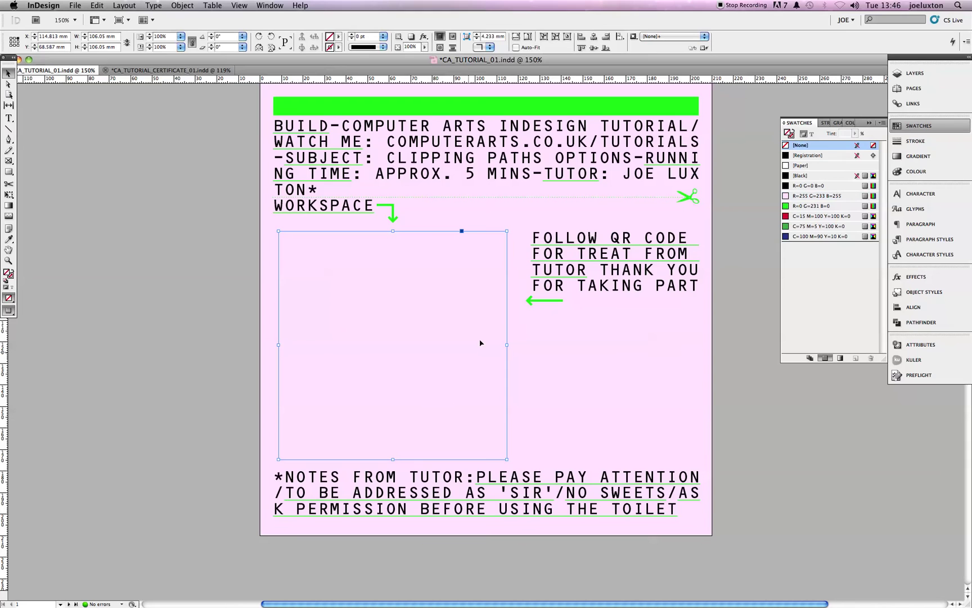
left_click(810, 206)
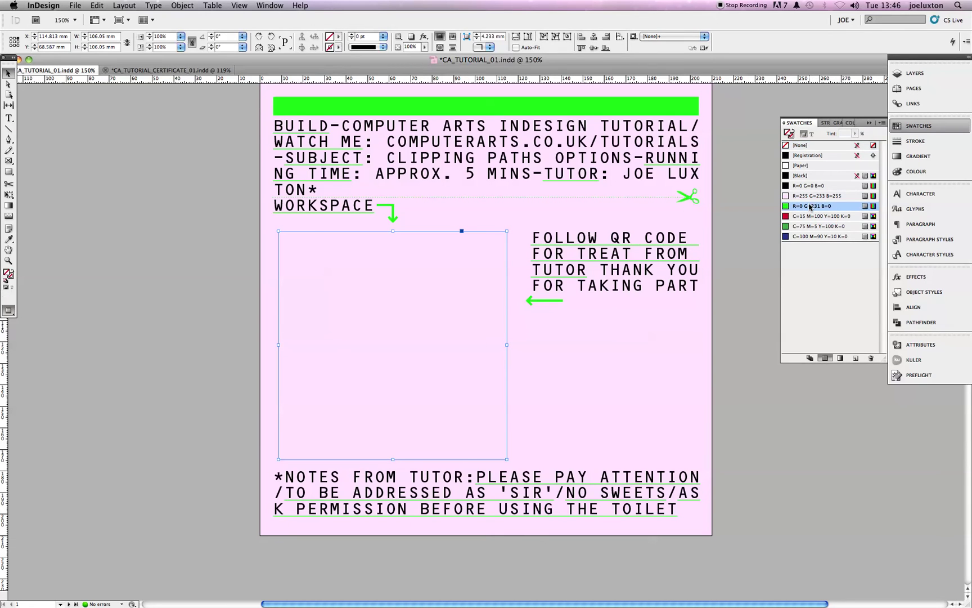
left_click(98, 197)
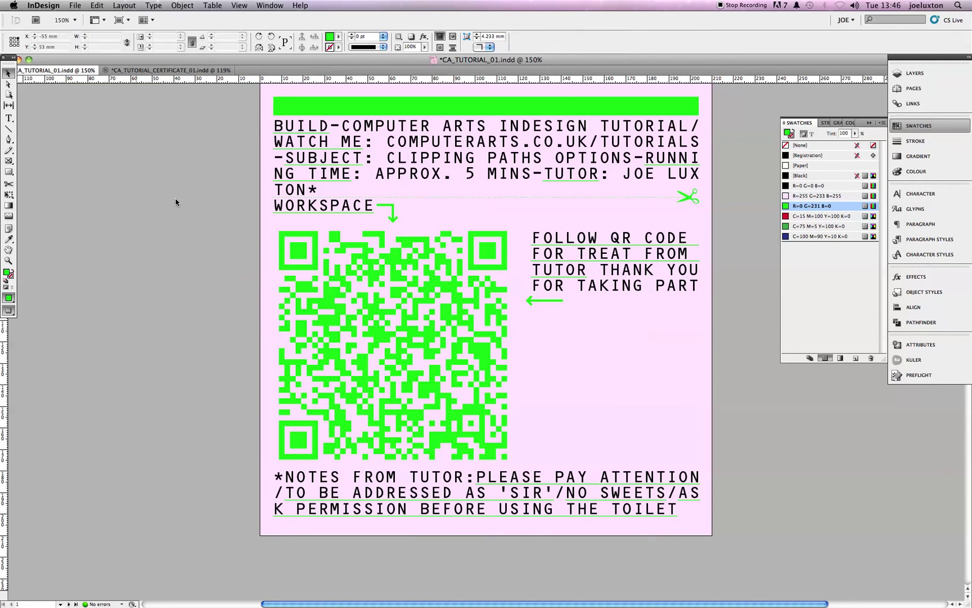
left_click(920, 126)
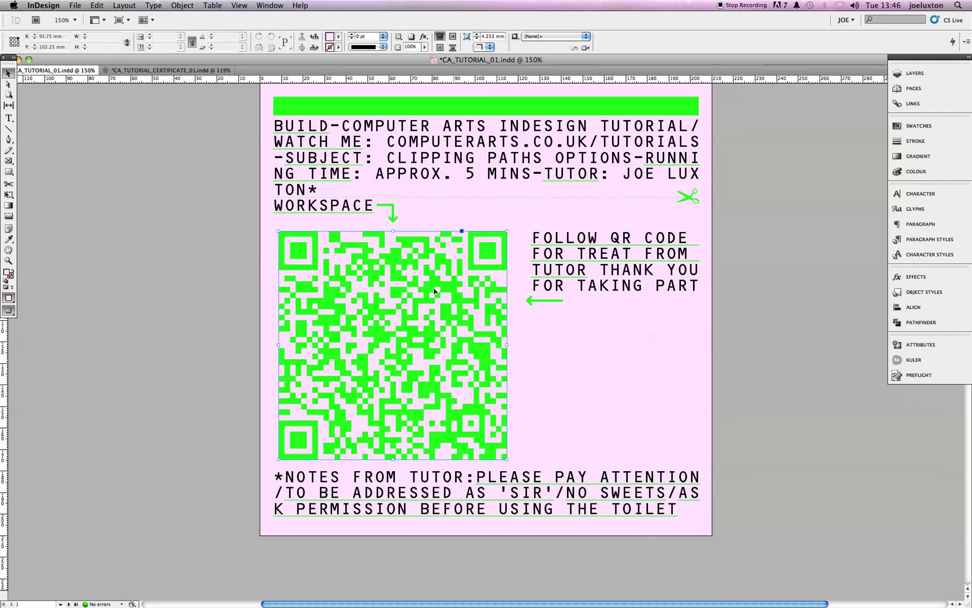
left_click(464, 306)
left_click(75, 5)
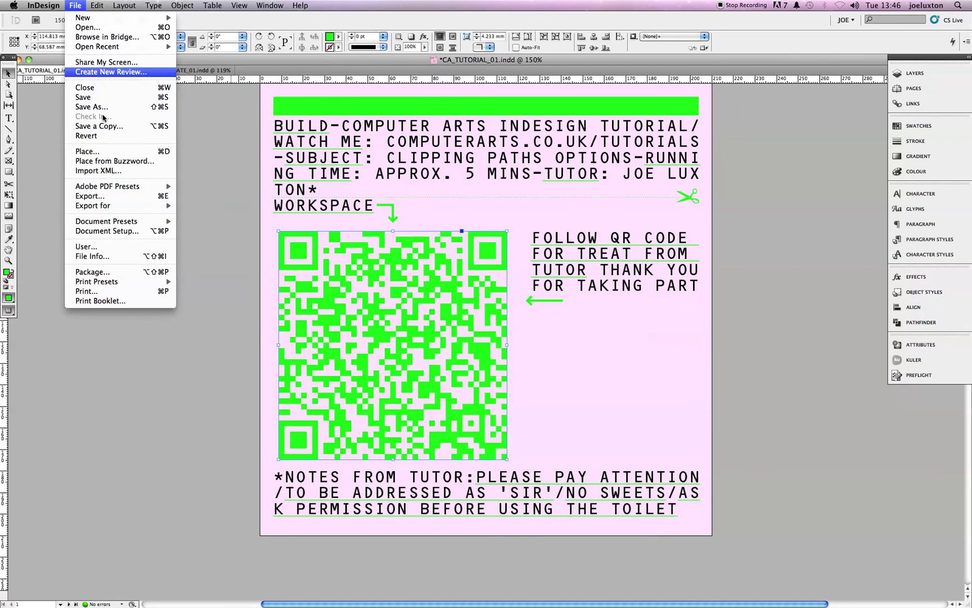
left_click(119, 152)
double_click(227, 107)
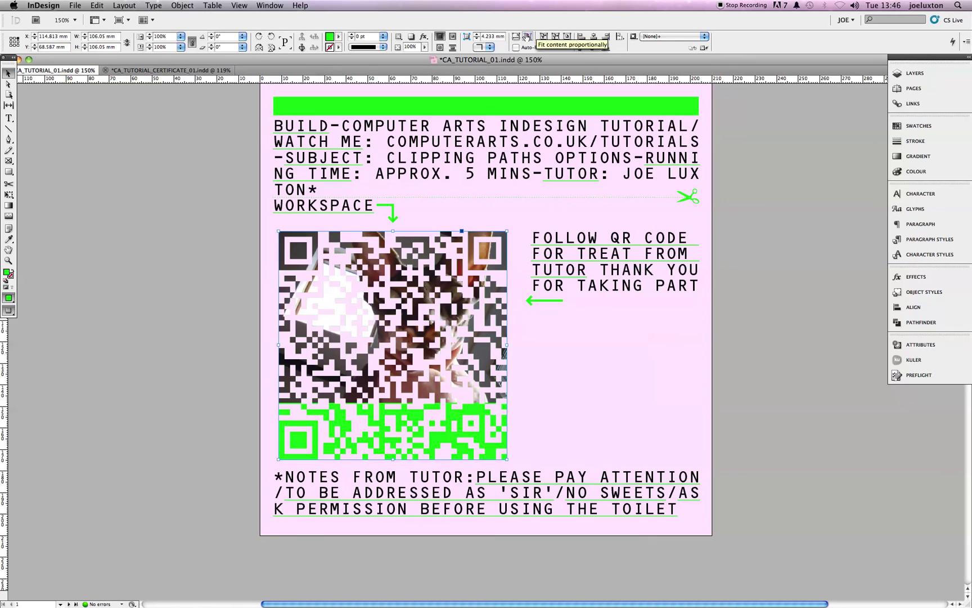
left_click(156, 165)
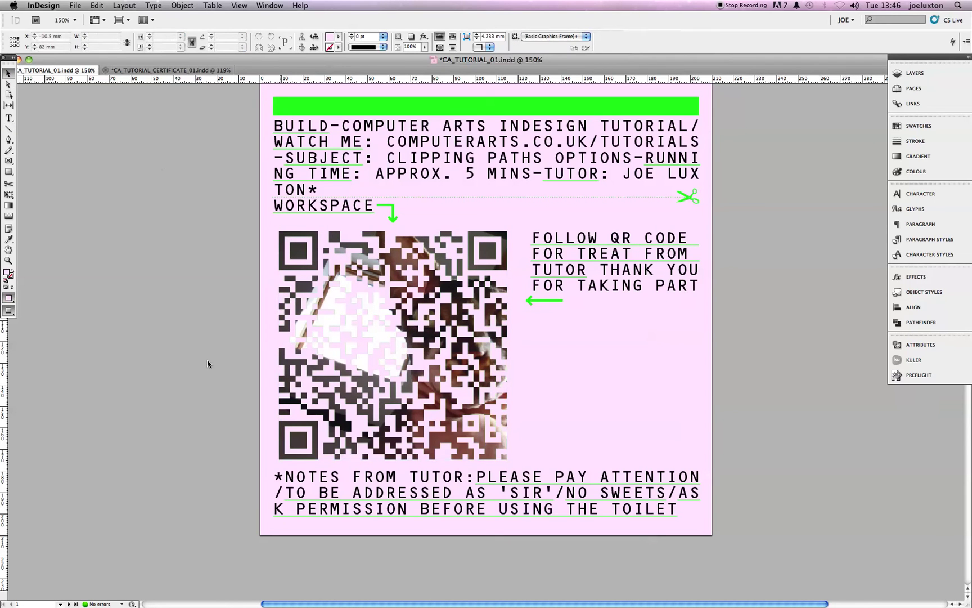
left_click(271, 300)
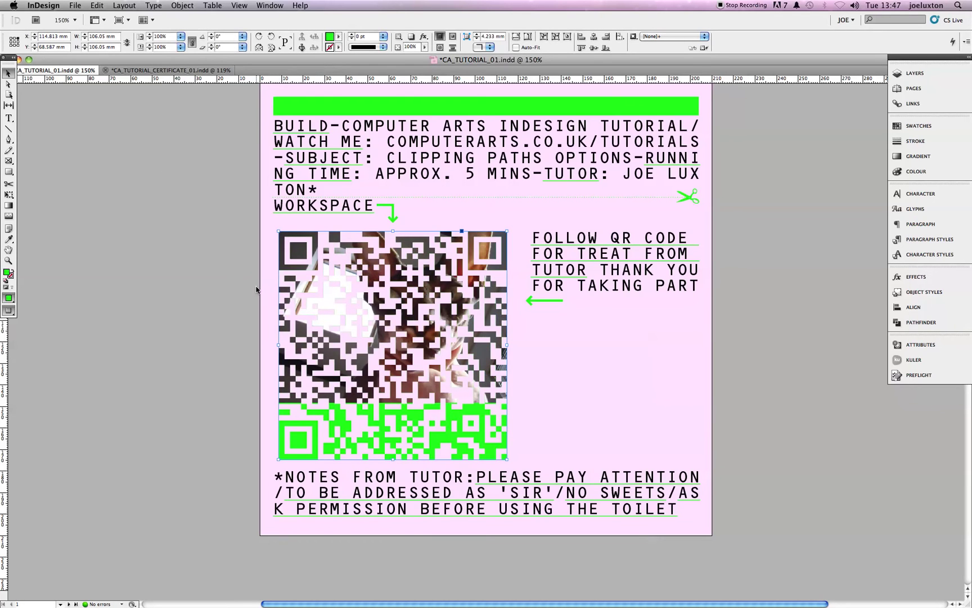
left_click(8, 73)
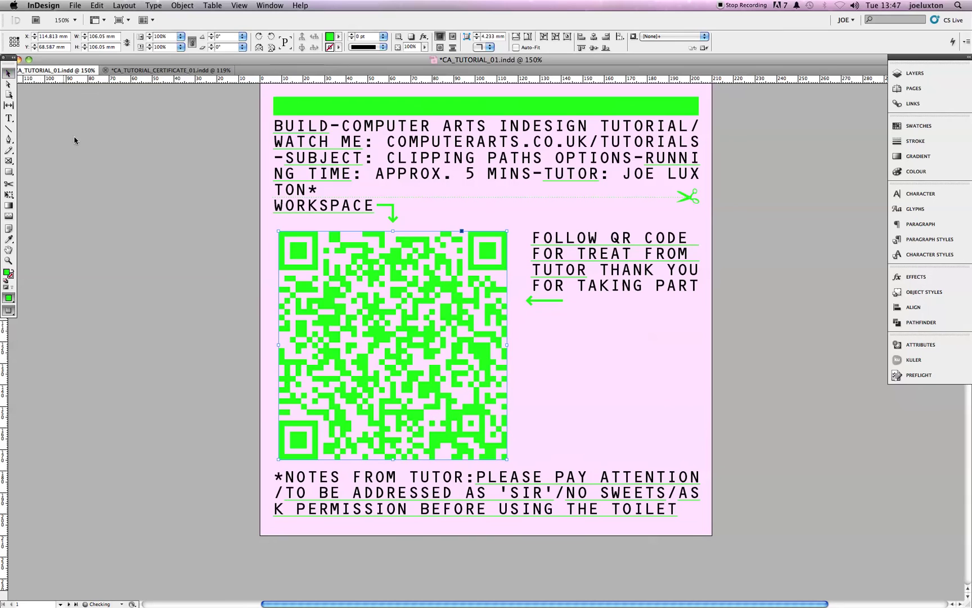
left_click(172, 256)
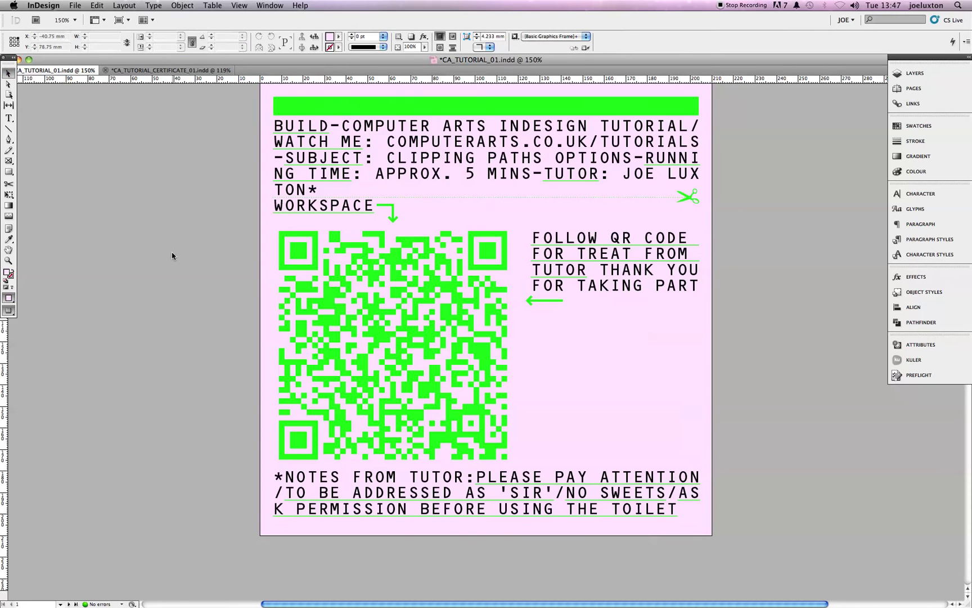
Step: Scroll to page 2 and select the Sphynx cat photo under the employee profile heading
scroll(149, 311, "down", 5)
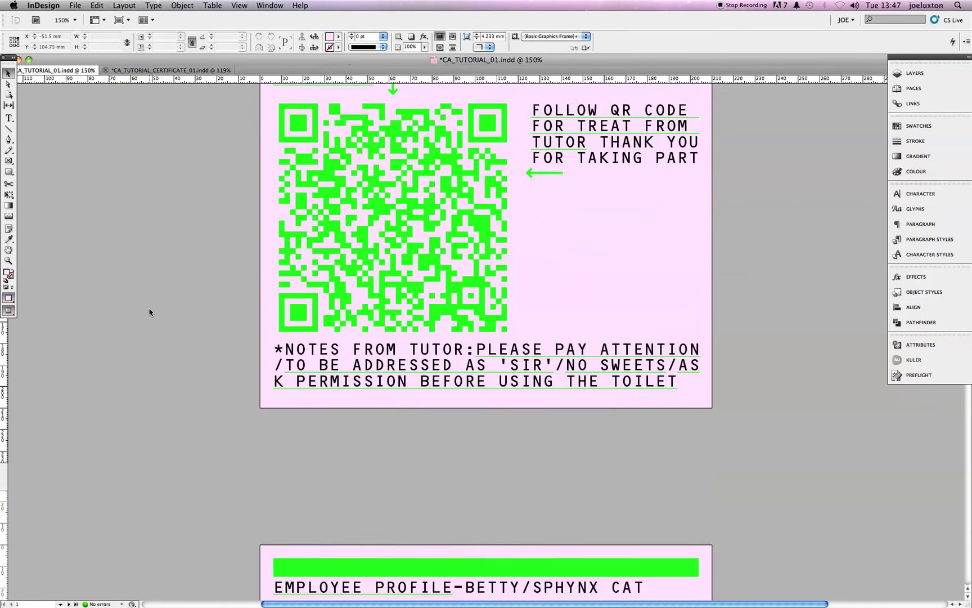
scroll(150, 312, "down", 15)
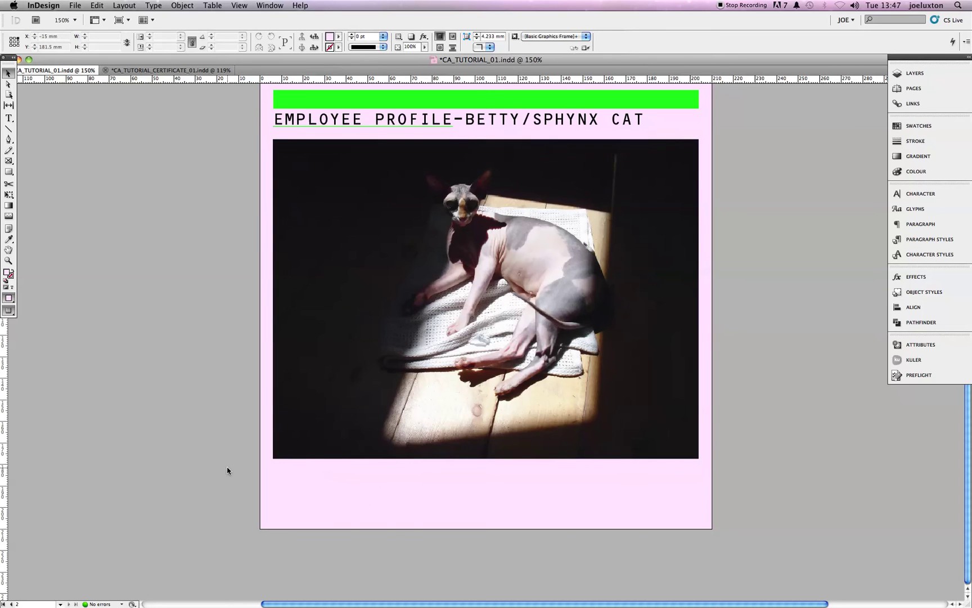
scroll(228, 470, "up", 2)
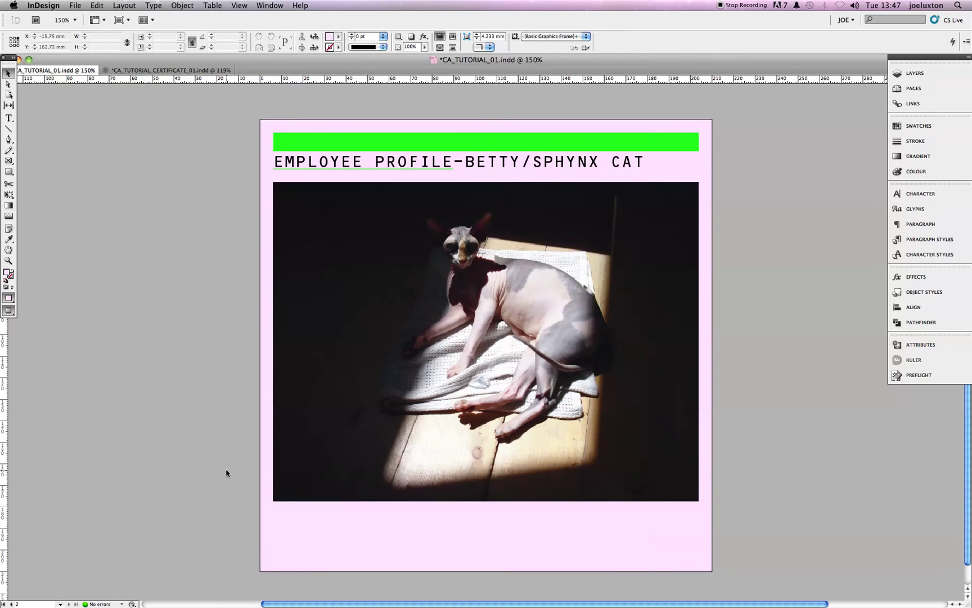
left_click(287, 259)
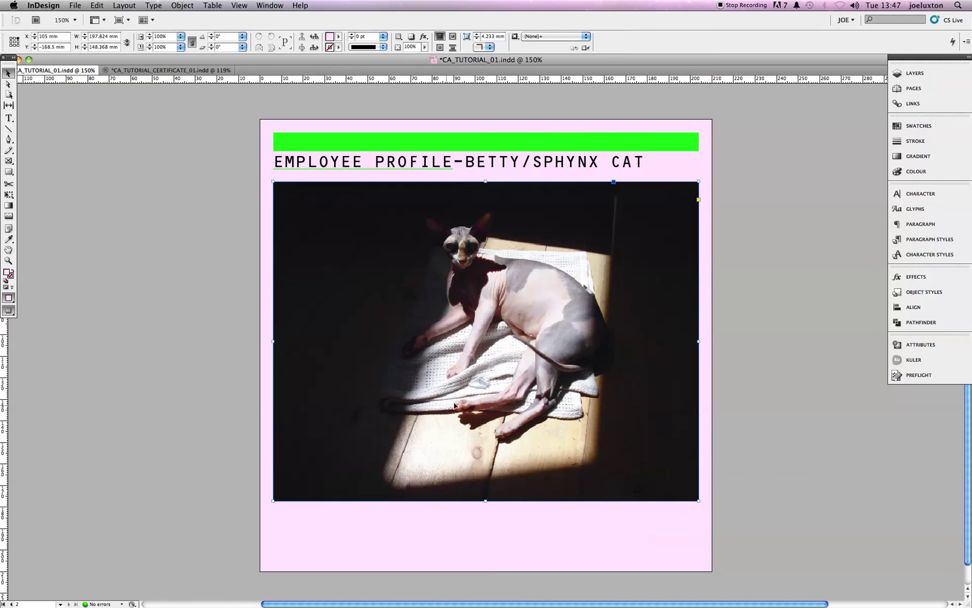
left_click(182, 6)
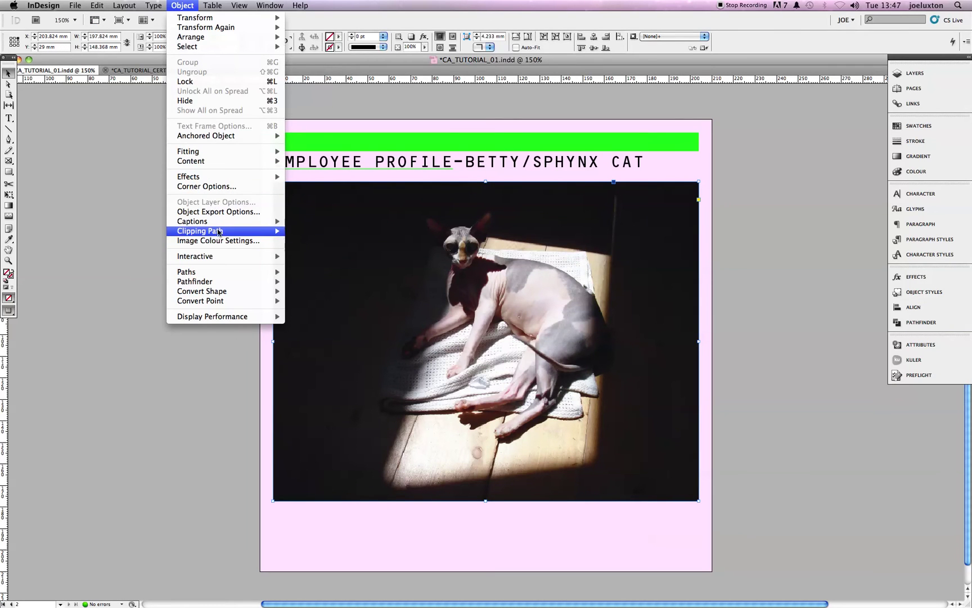
mouse_move(219, 230)
left_click(292, 231)
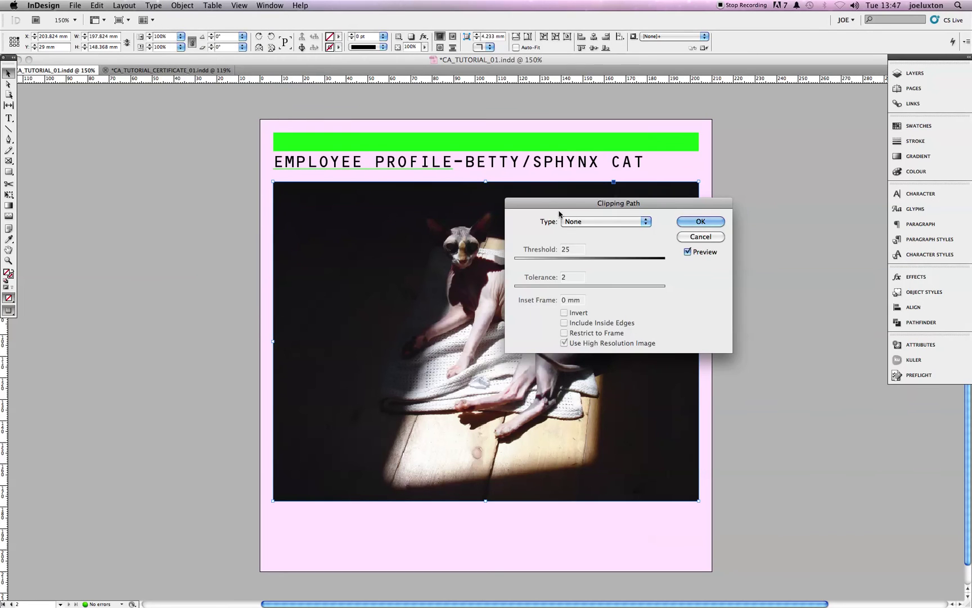
left_click_drag(558, 200, 715, 154)
left_click(749, 169)
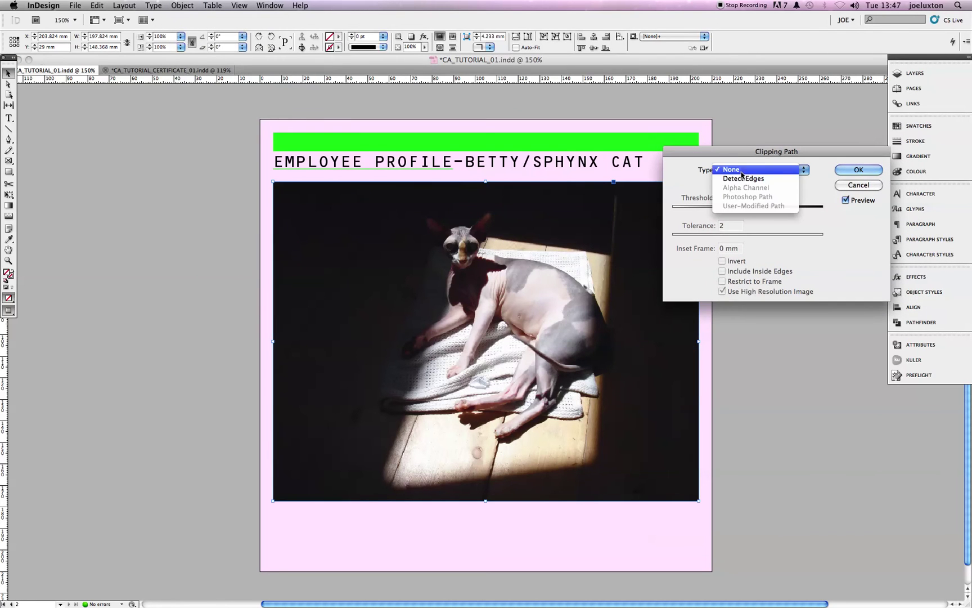
left_click(743, 180)
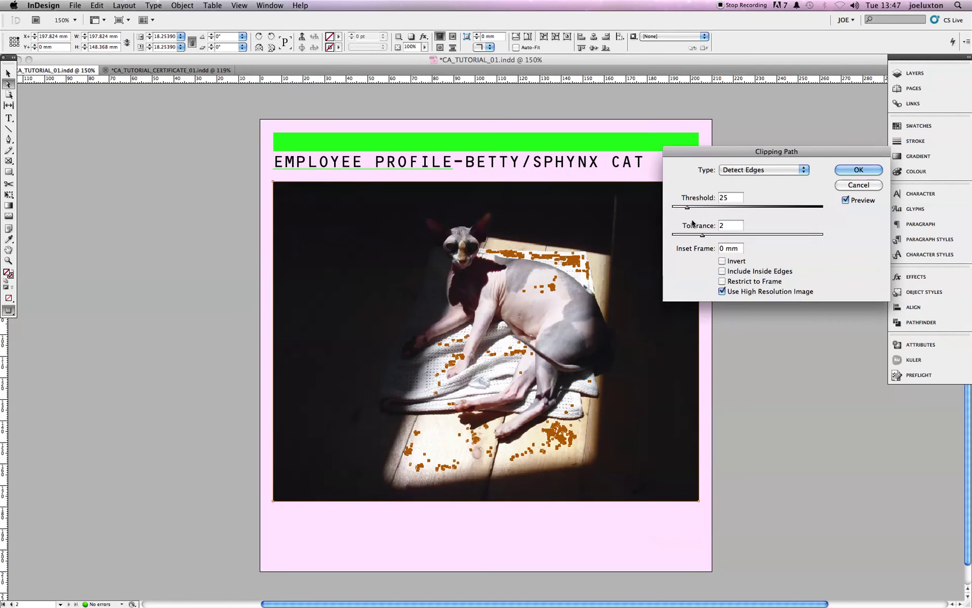
left_click_drag(688, 209, 708, 208)
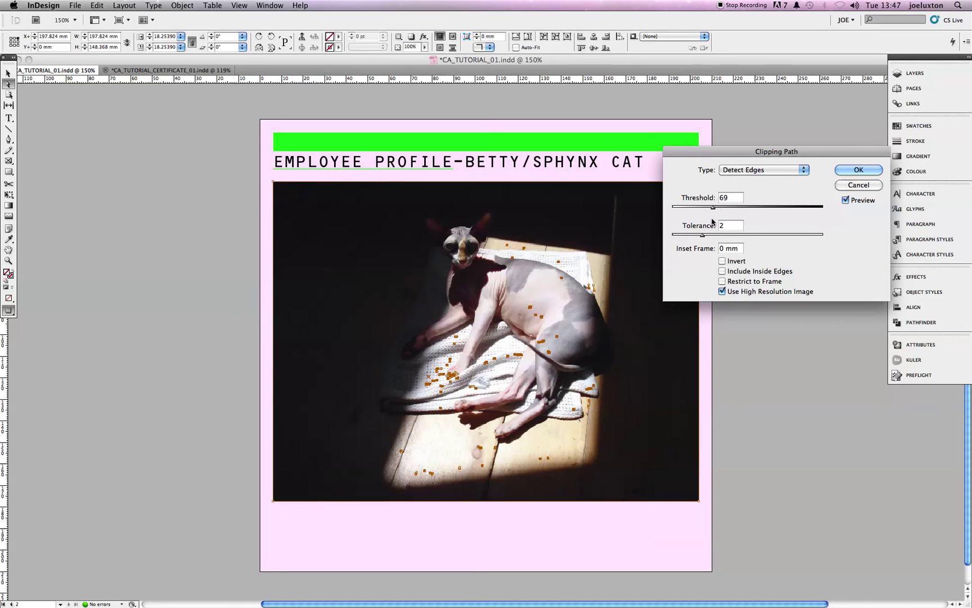
left_click_drag(713, 208, 735, 212)
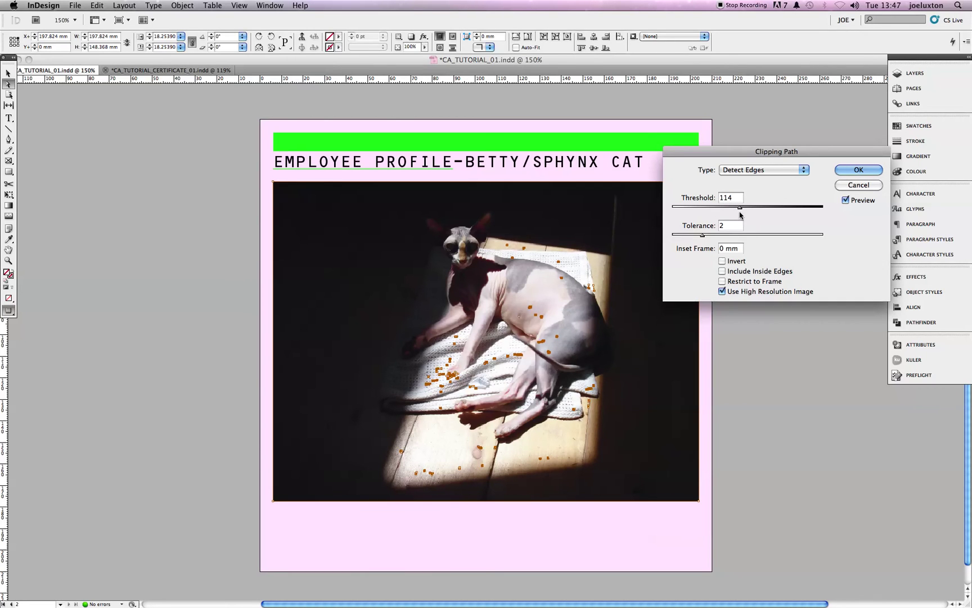
left_click_drag(740, 208, 801, 207)
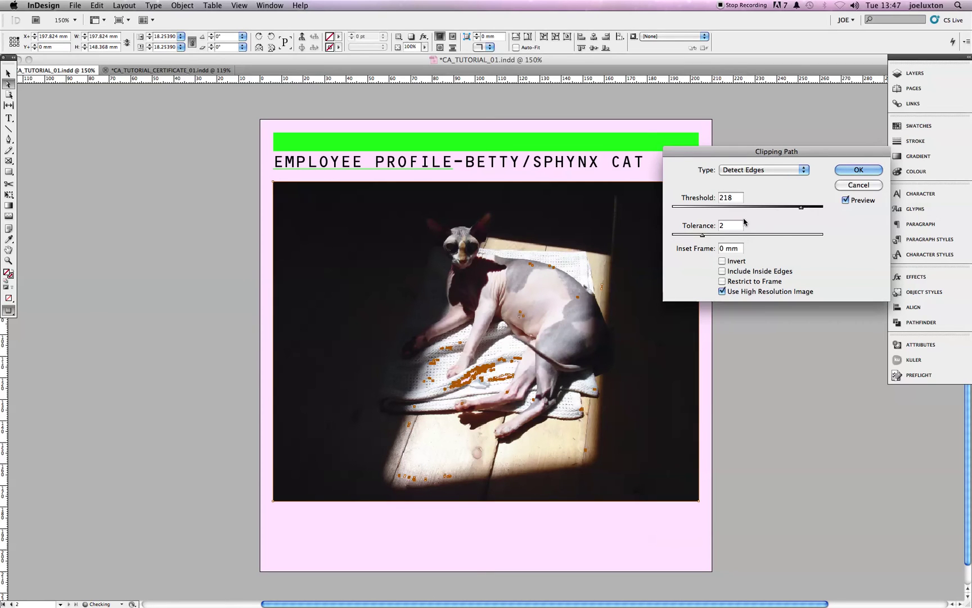
left_click_drag(745, 237, 796, 237)
left_click_drag(794, 235, 697, 236)
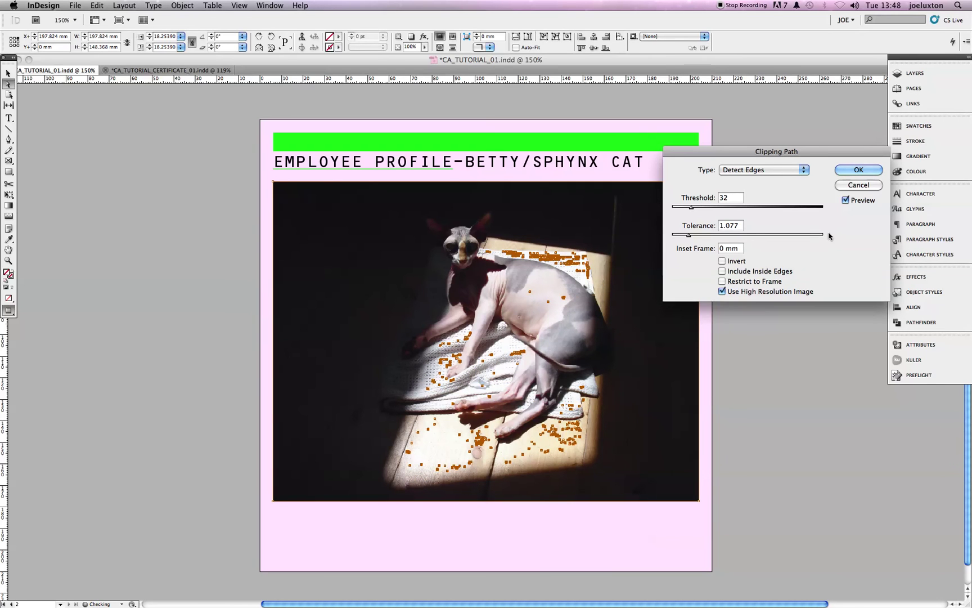
left_click(844, 188)
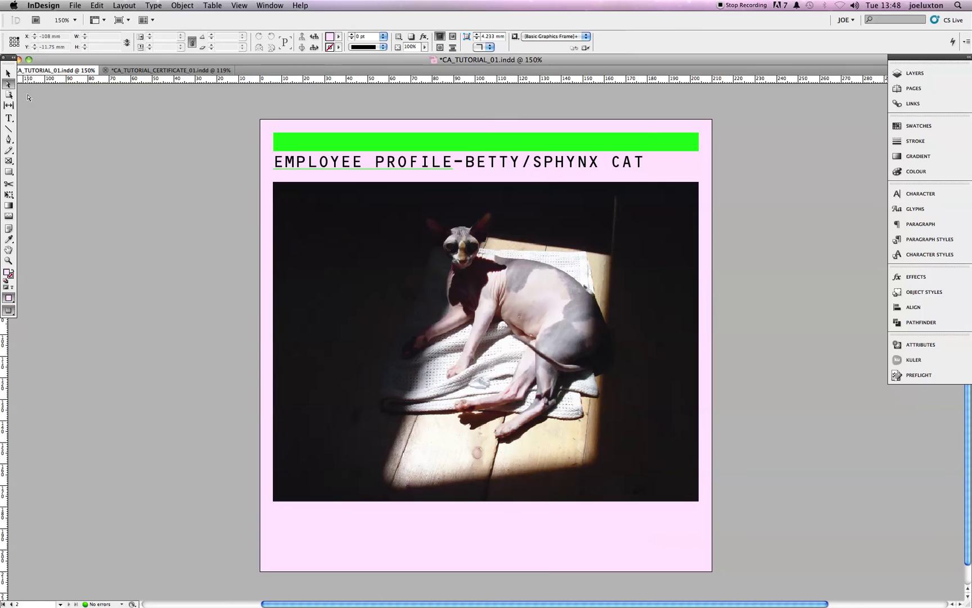
left_click(7, 73)
mouse_move(715, 598)
left_click(482, 591)
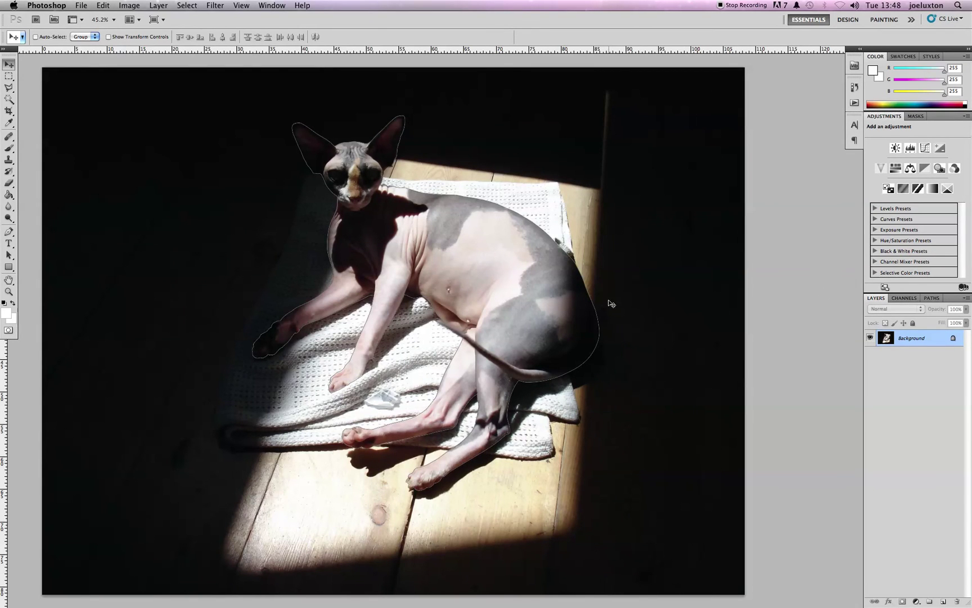
left_click(932, 298)
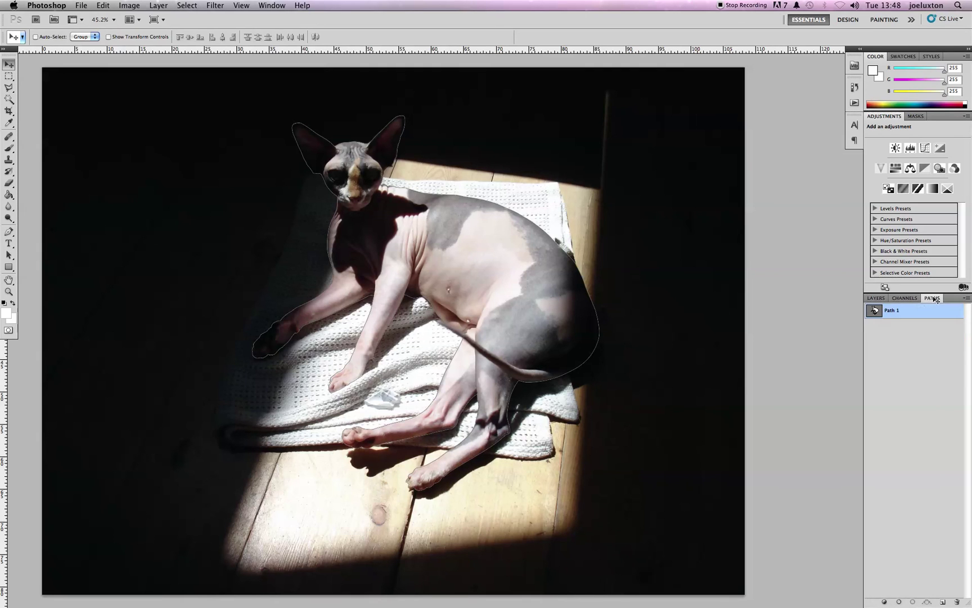
left_click(9, 232)
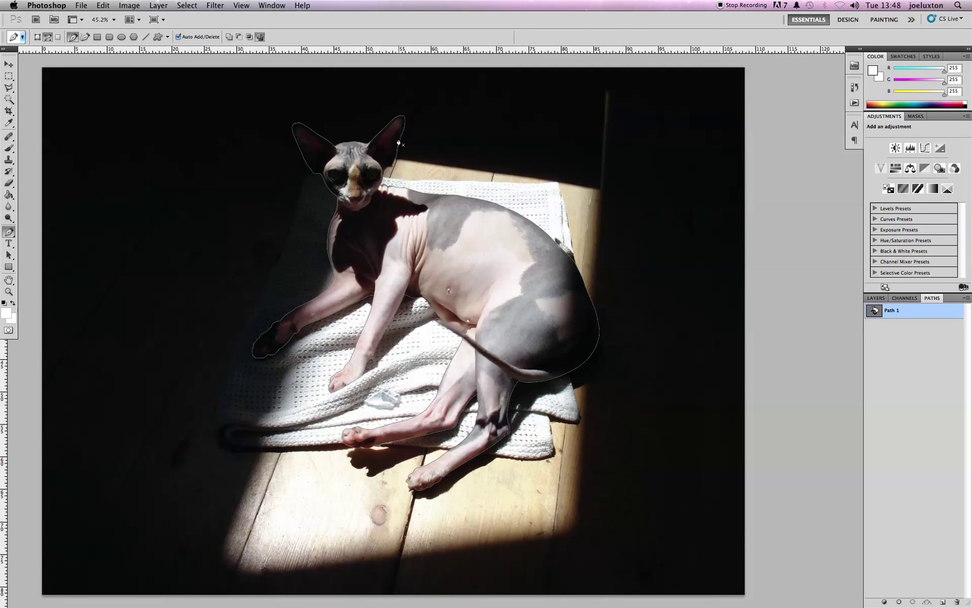
left_click(88, 7)
left_click(116, 160)
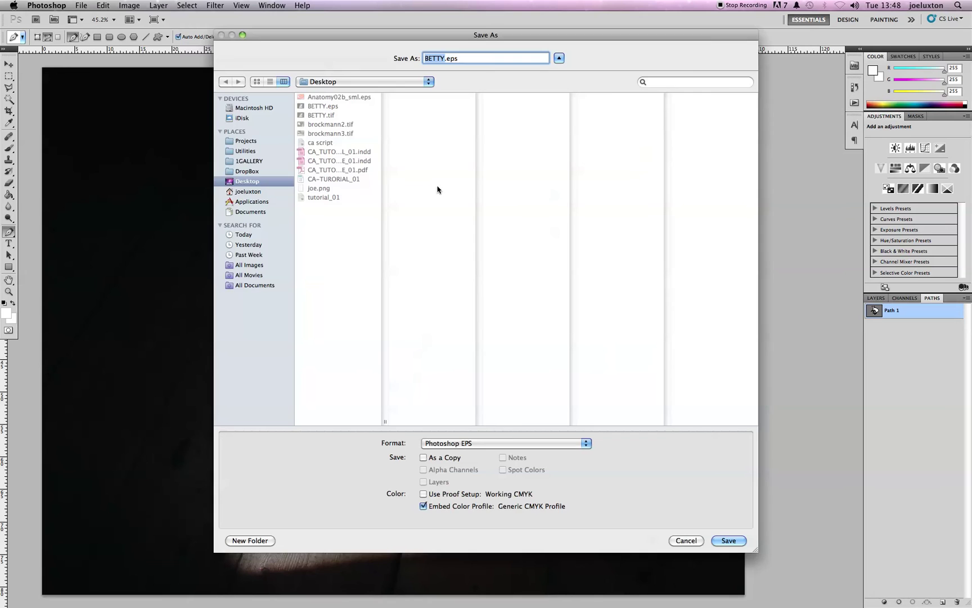
left_click(504, 443)
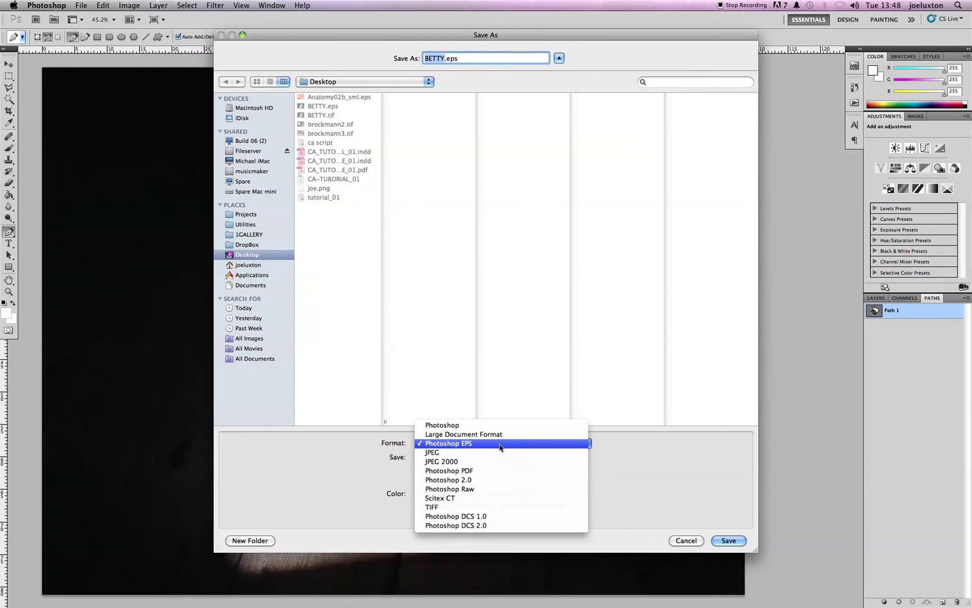
left_click(309, 443)
left_click(687, 540)
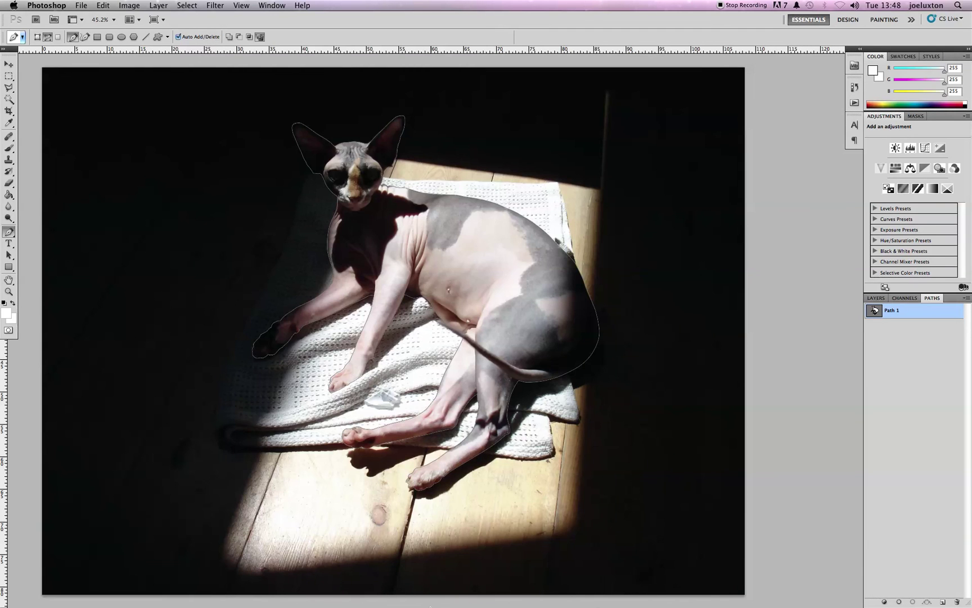
Step: Delete the old cat photo from the profile page and show the guides again
left_click(397, 590)
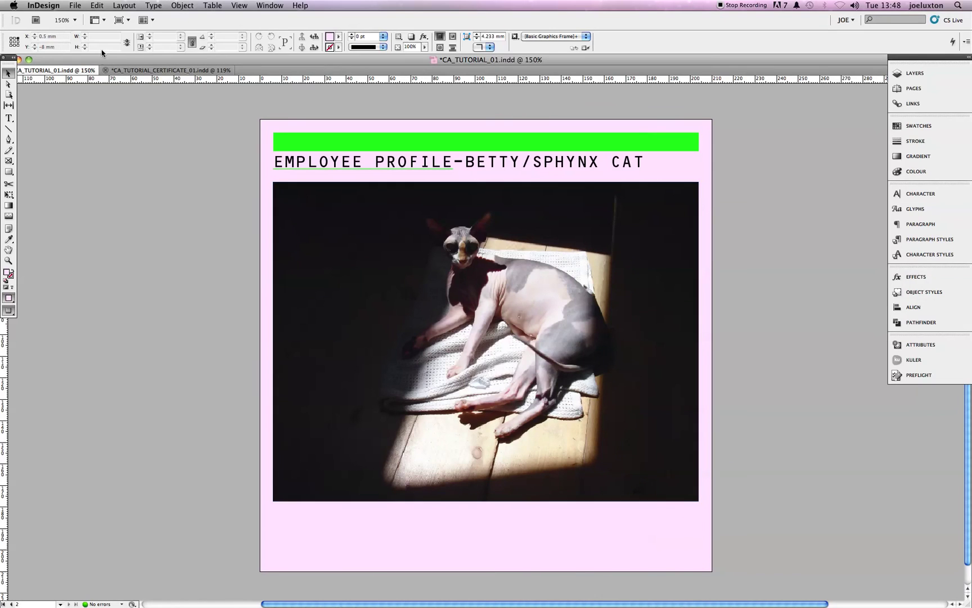
left_click(540, 409)
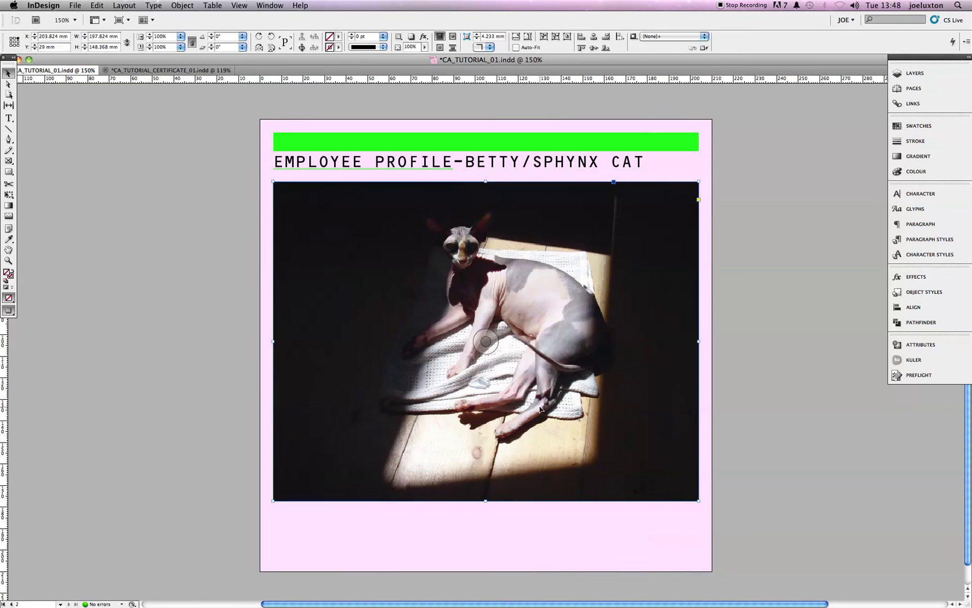
key("Delete")
key("w")
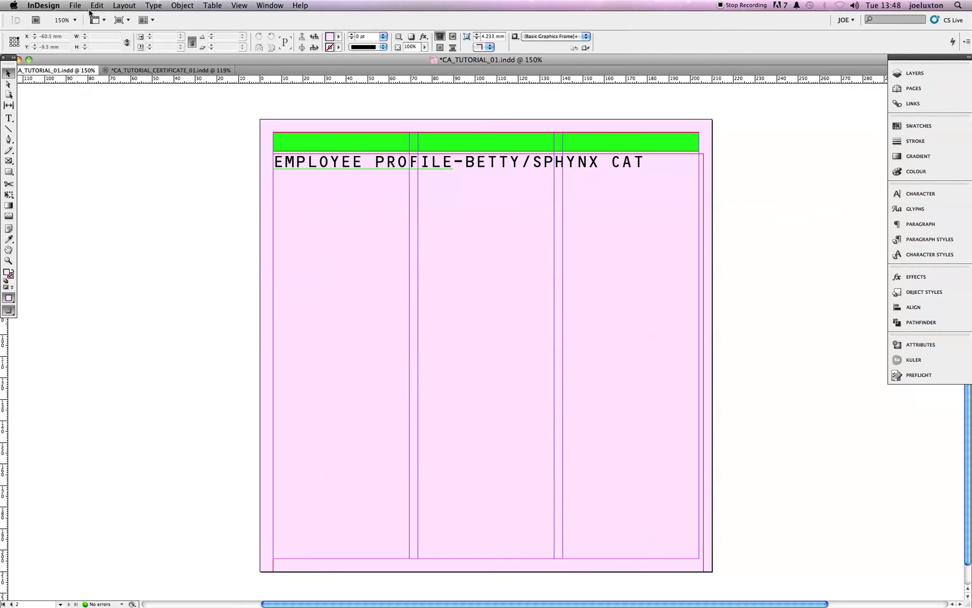
Step: Place BETTY.eps in a large frame filling the area under the heading
left_click(76, 6)
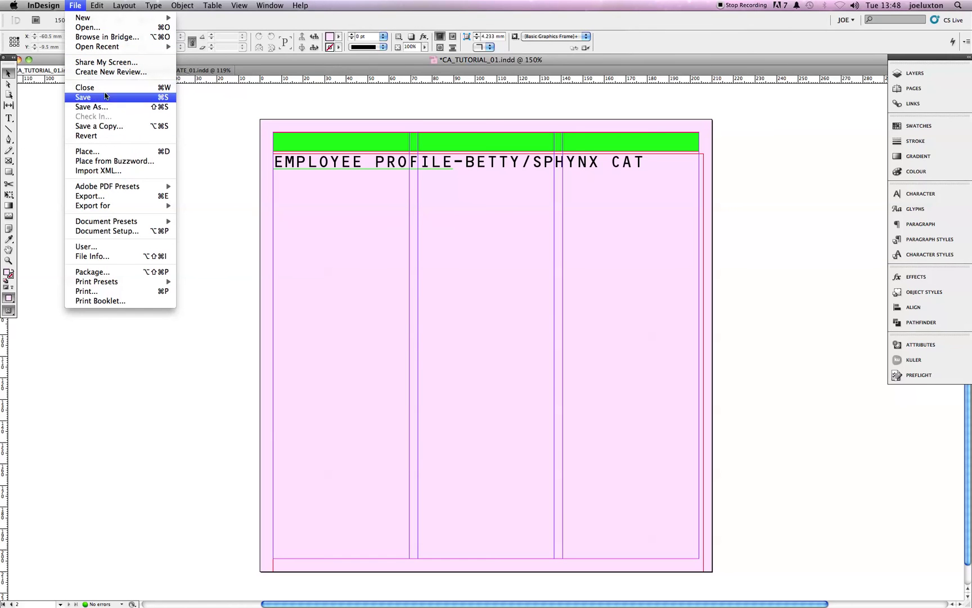
left_click(108, 152)
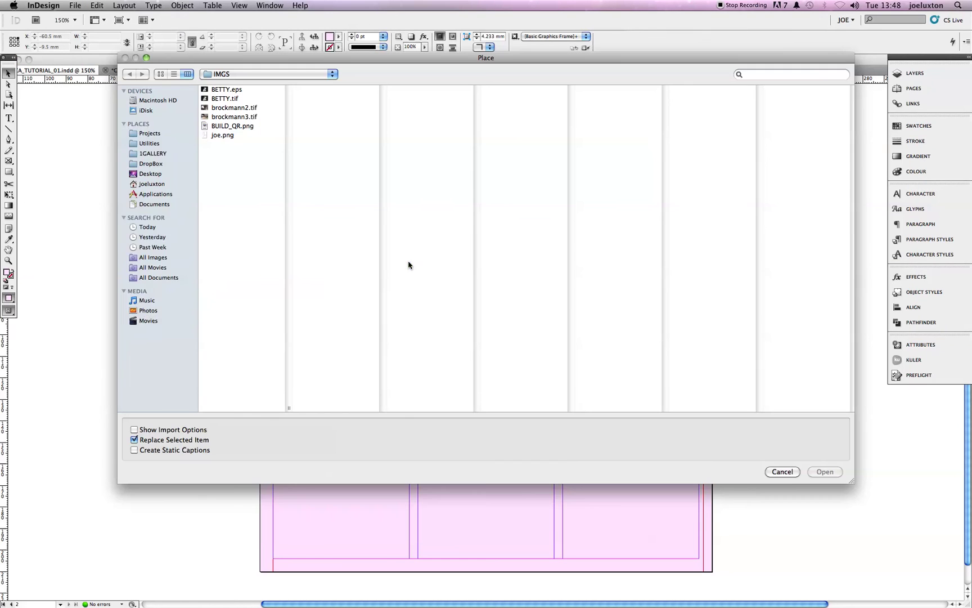
left_click(228, 90)
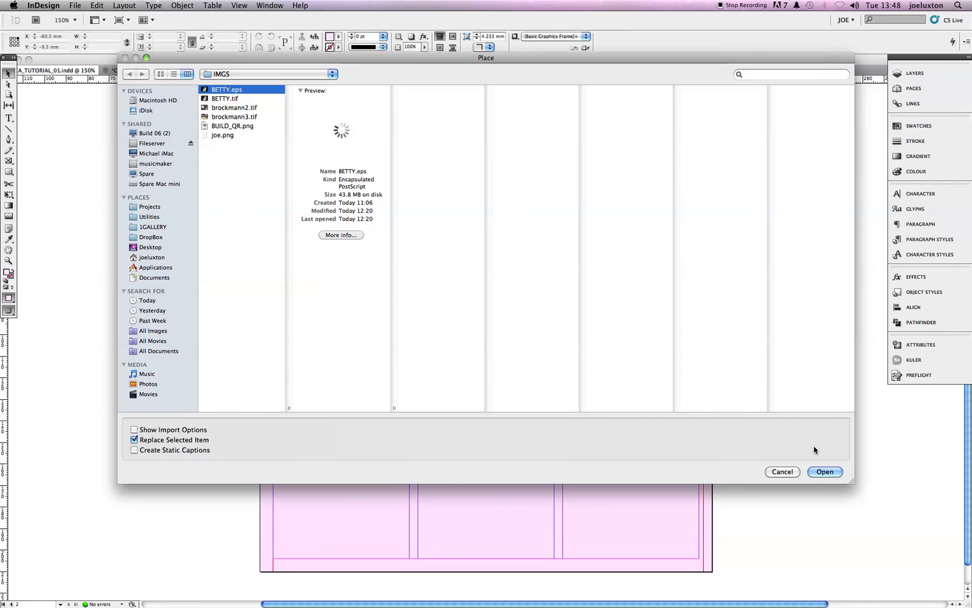
left_click(825, 472)
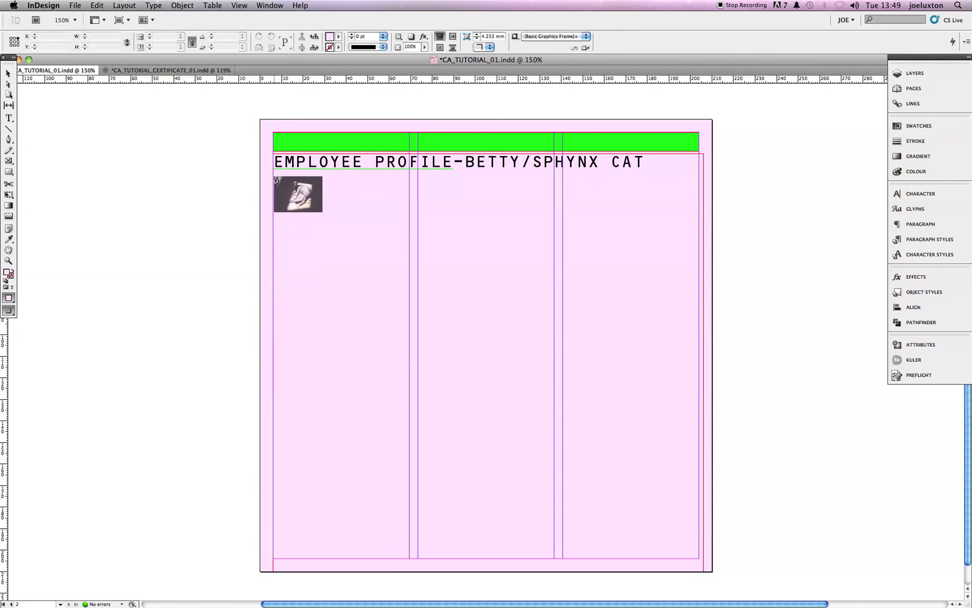
left_click_drag(274, 176, 699, 495)
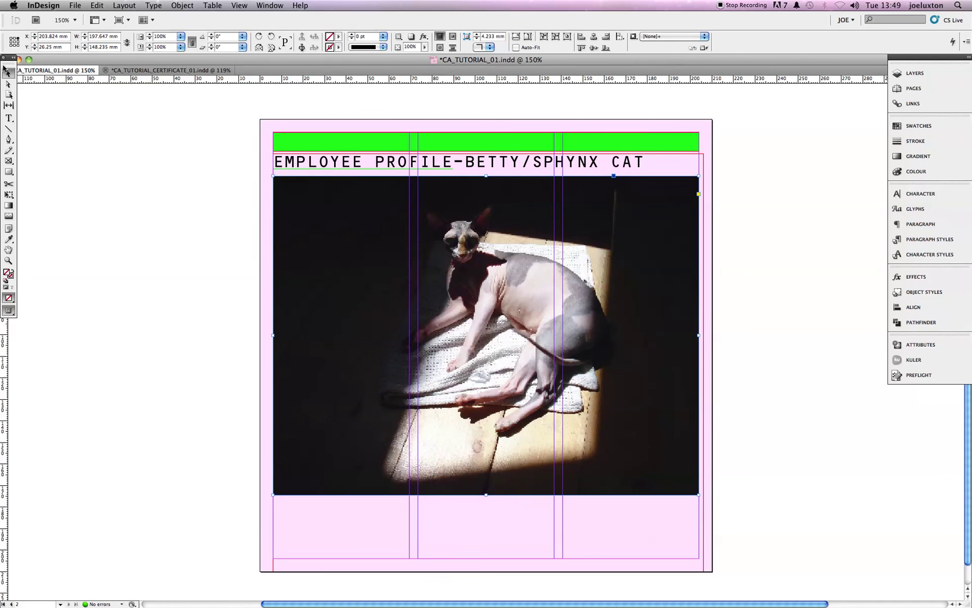
left_click(202, 135)
Step: Set the BETTY.eps frame's clipping path to Photoshop Path, Path 1, so only the Sphynx cat shows
key("w")
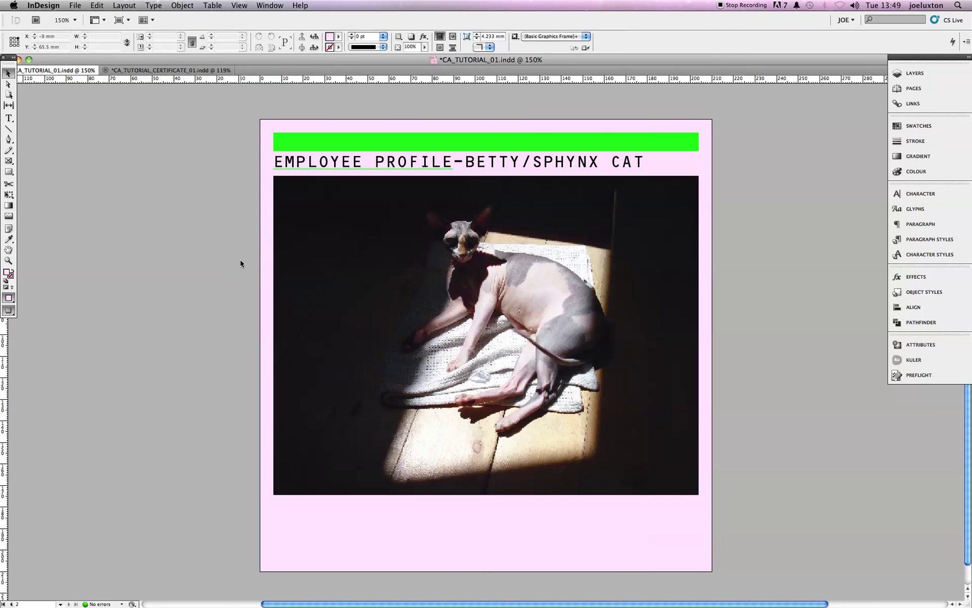
left_click(383, 249)
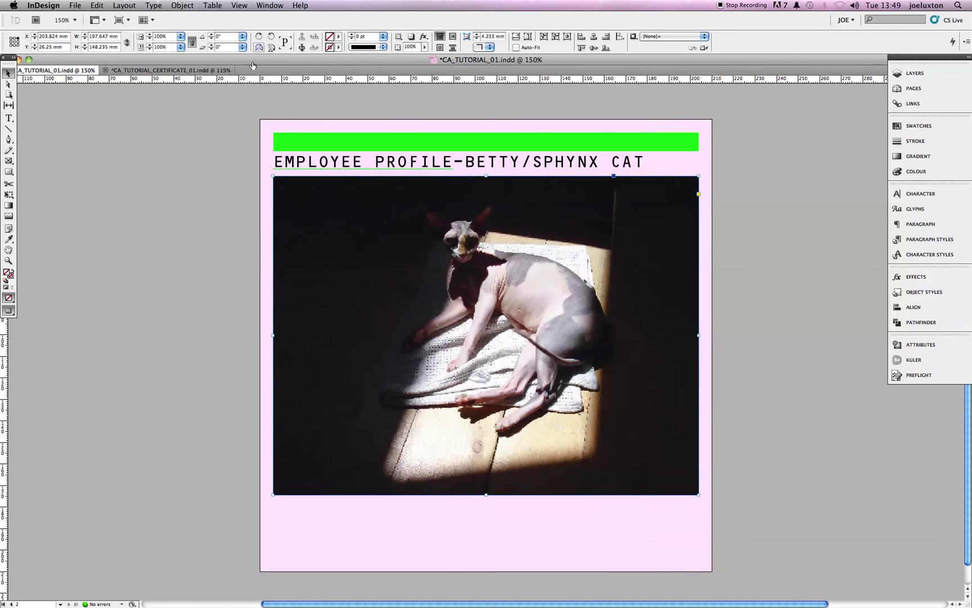
left_click(190, 6)
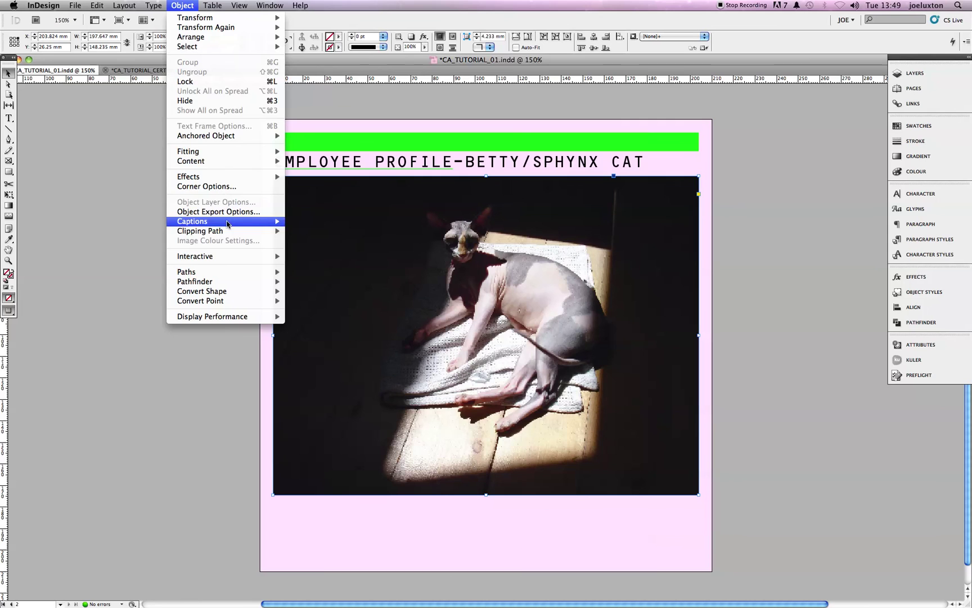
mouse_move(227, 231)
left_click(313, 232)
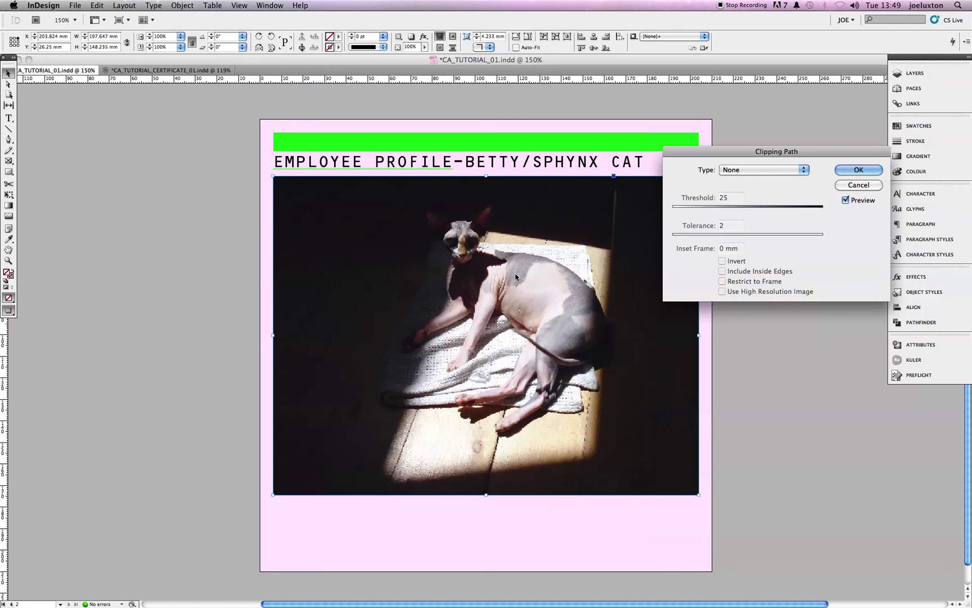
left_click_drag(746, 150, 701, 124)
left_click(706, 143)
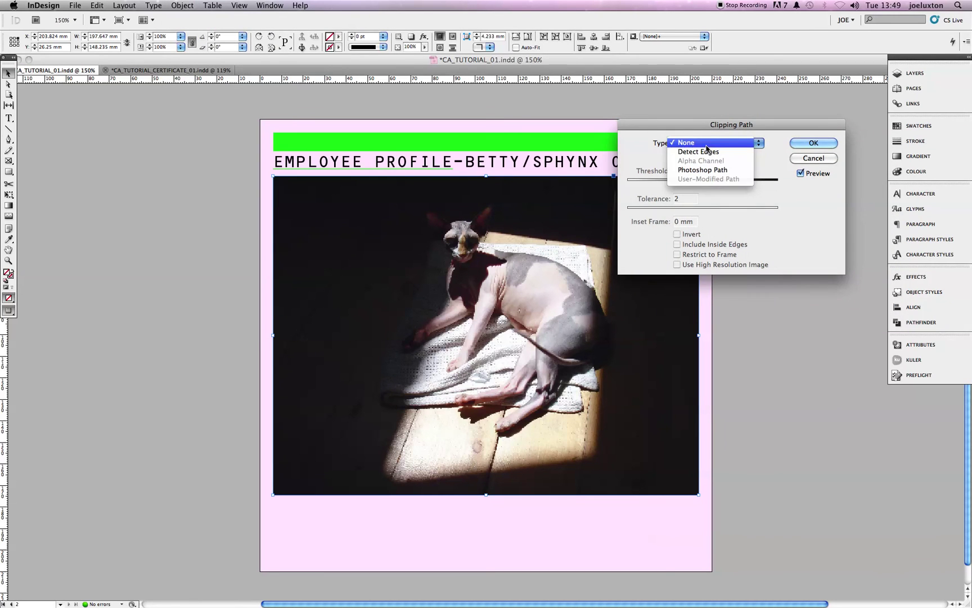
left_click(706, 170)
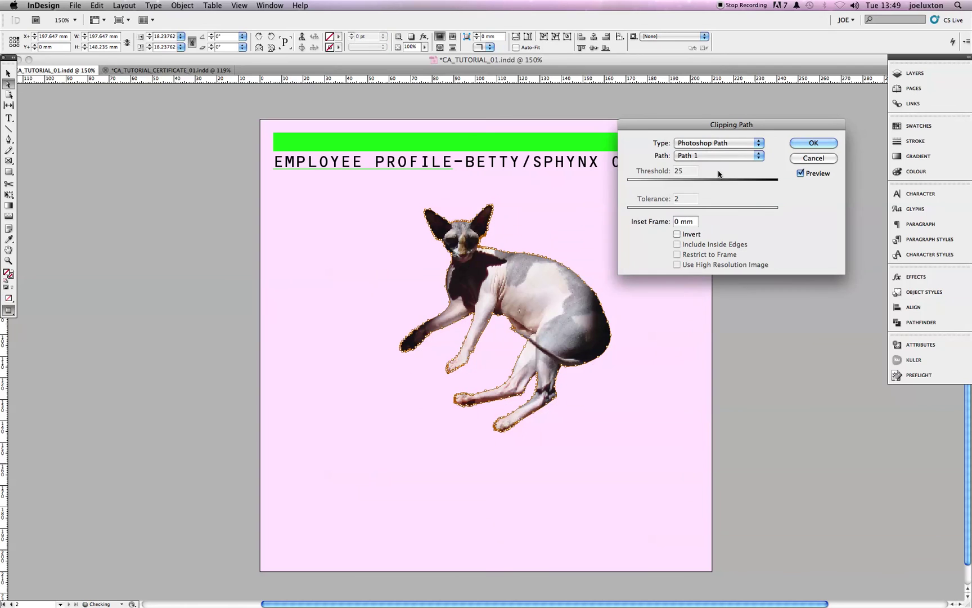
left_click(825, 144)
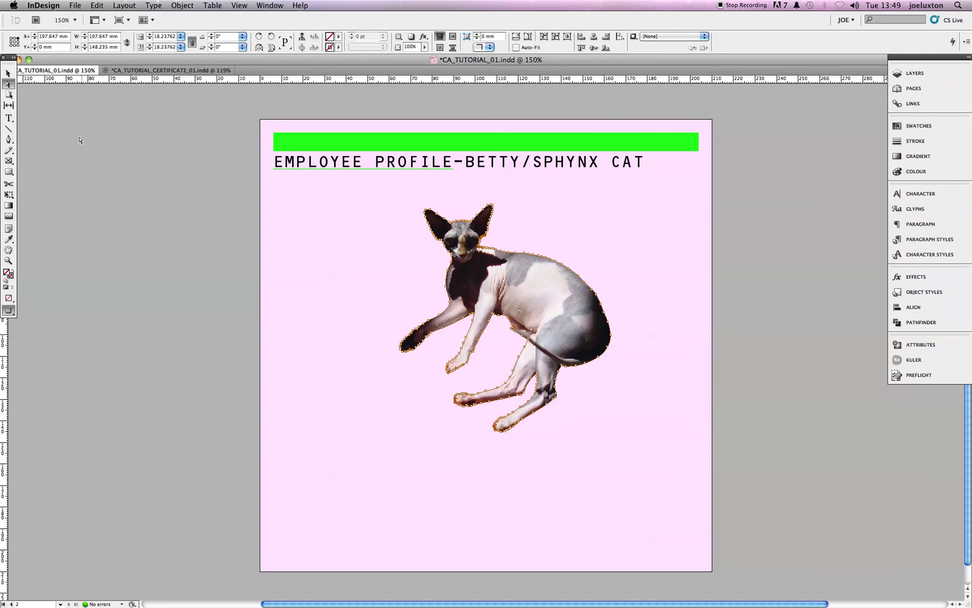
left_click(8, 72)
Step: Scale up the cat image inside its frame and move it down and left
left_click(171, 197)
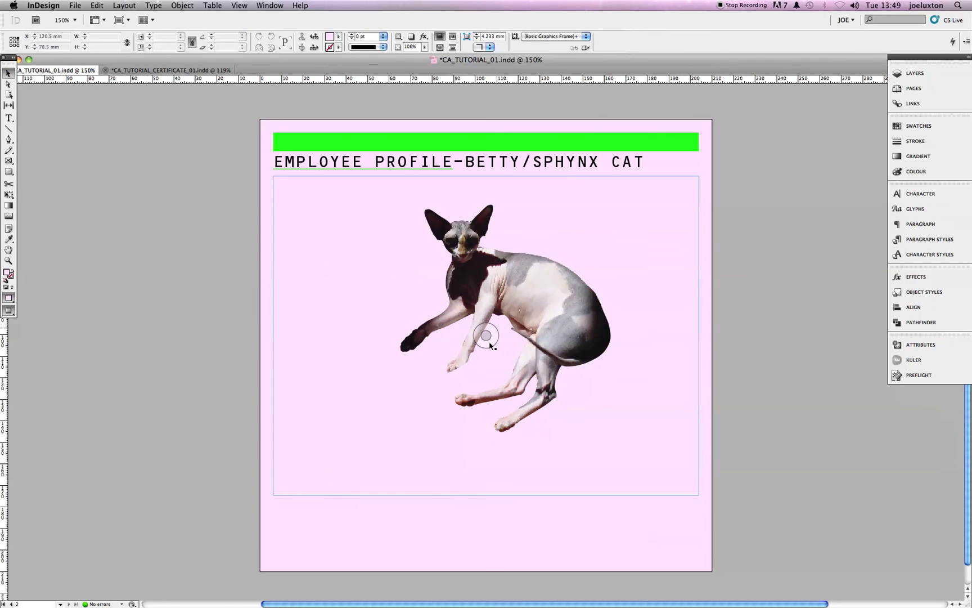
left_click(580, 336)
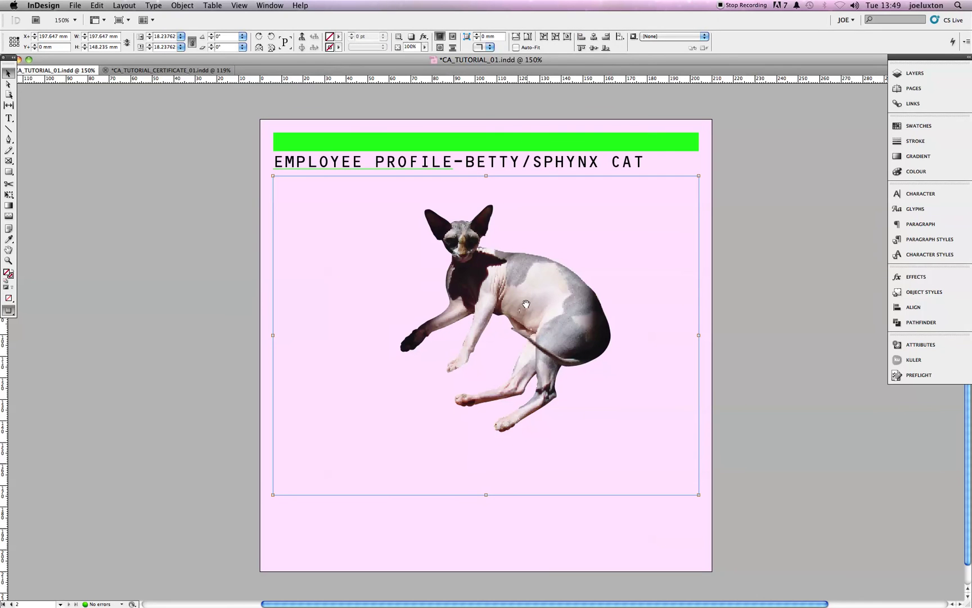
left_click(508, 311)
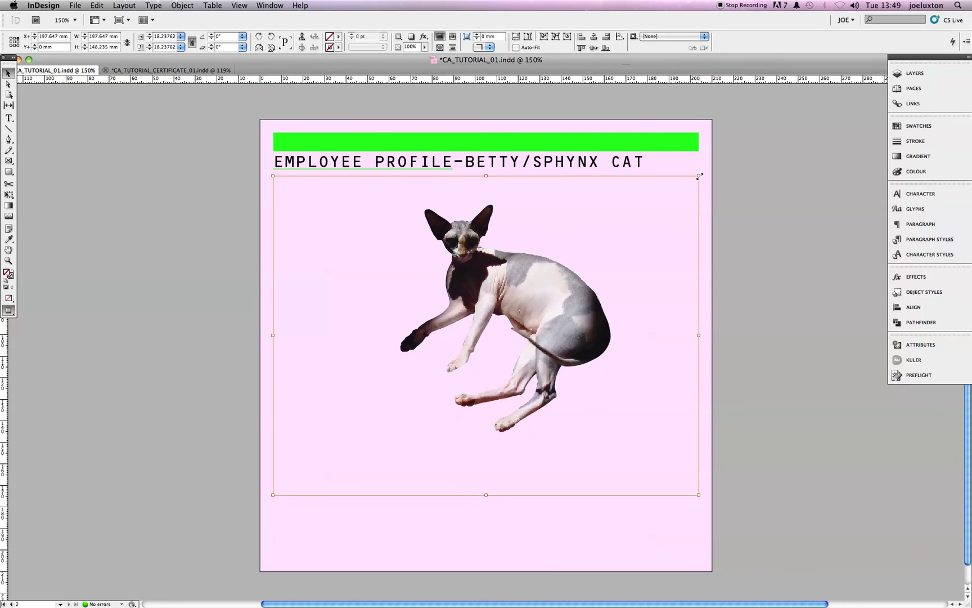
left_click_drag(699, 176, 769, 144)
left_click_drag(560, 284, 396, 244)
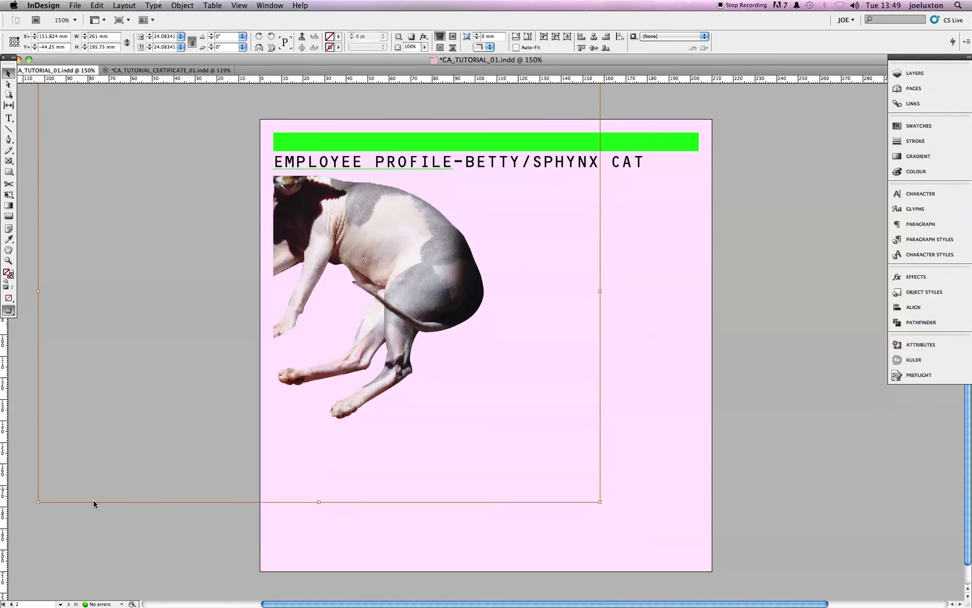
Step: Undo the misplaced move, nudge the cat slightly lower beneath the heading, and review the page
left_click(213, 521)
key("super+z")
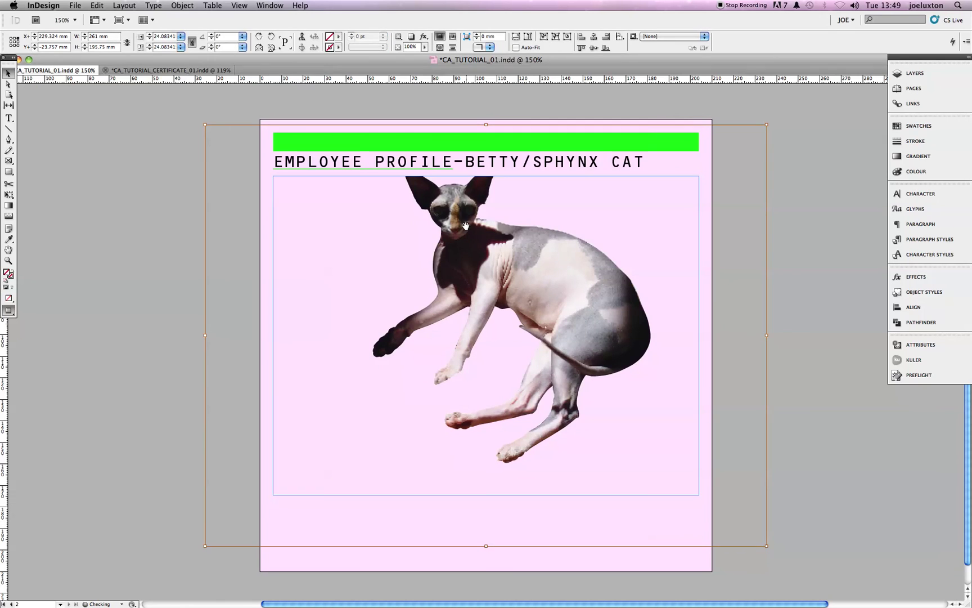
left_click_drag(528, 260, 527, 278)
left_click(135, 147)
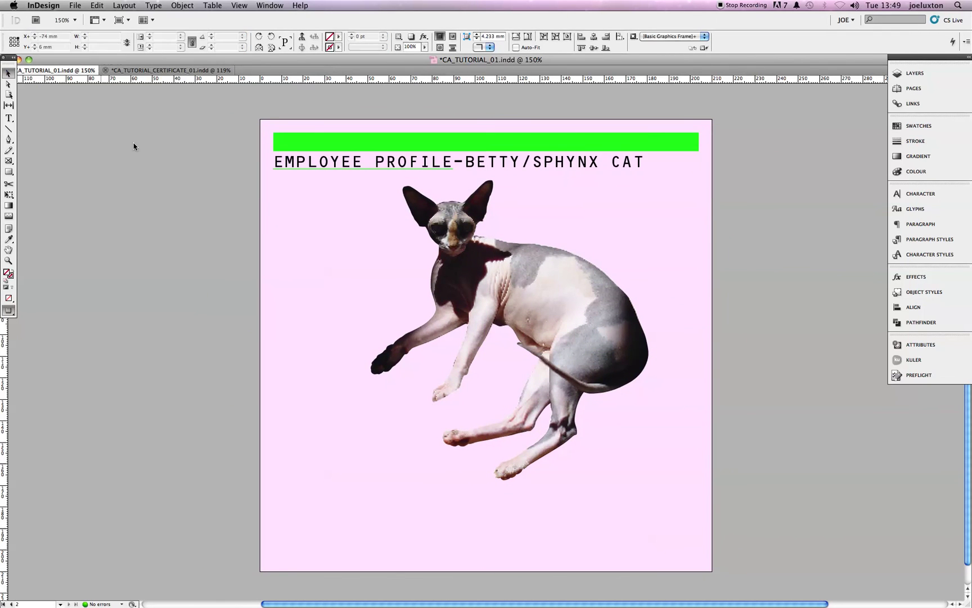
left_click(467, 492)
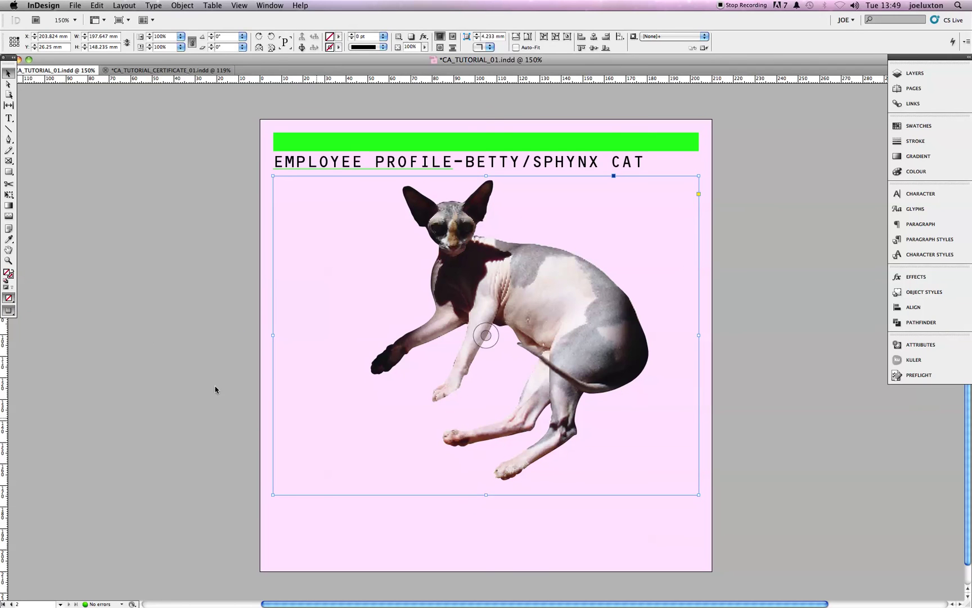
left_click(142, 325)
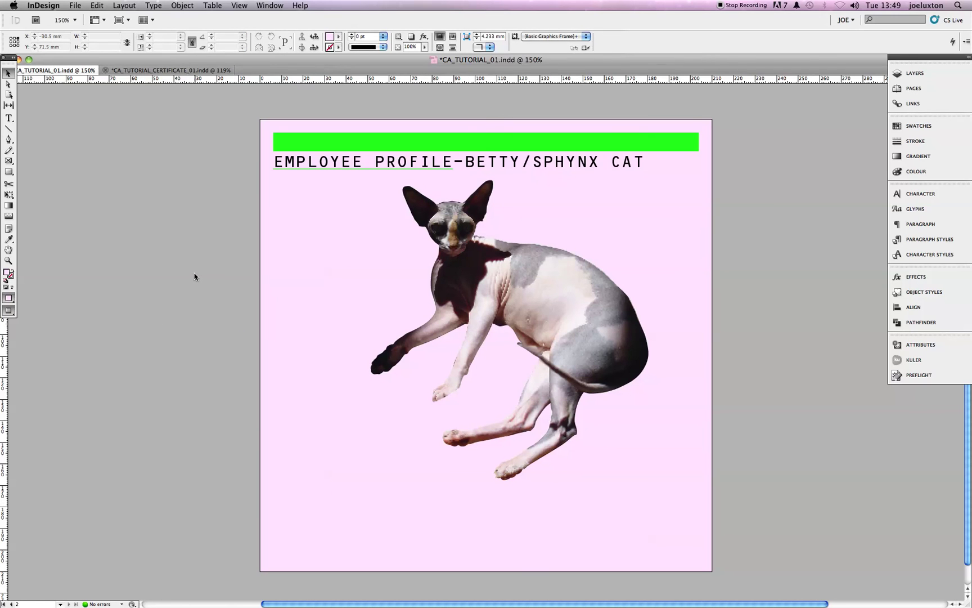